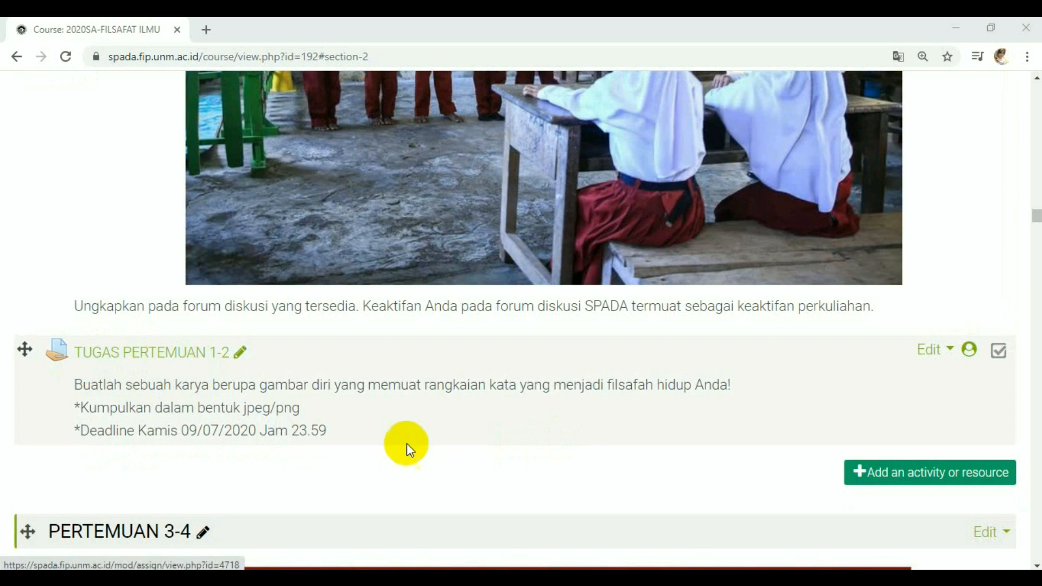
Add a new Assignment activity to the PERTEMUAN 1-2 section of the course
left_click(873, 408)
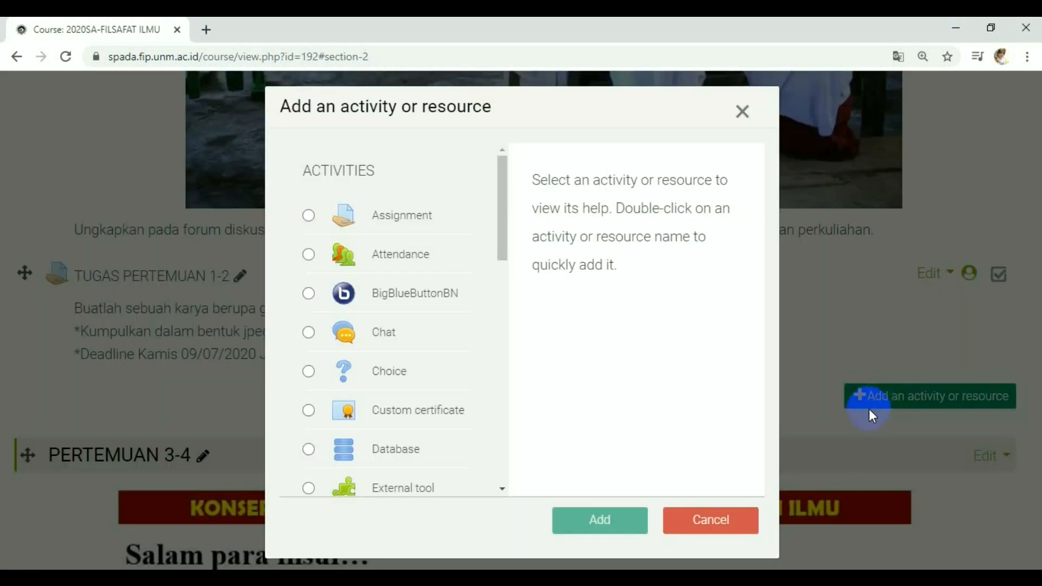
left_click(313, 222)
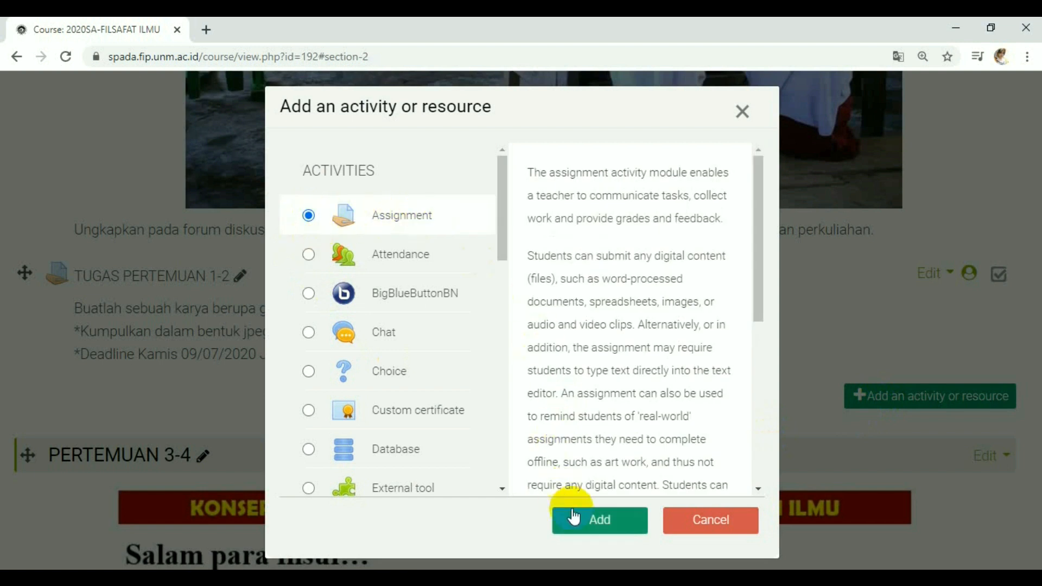
left_click(584, 531)
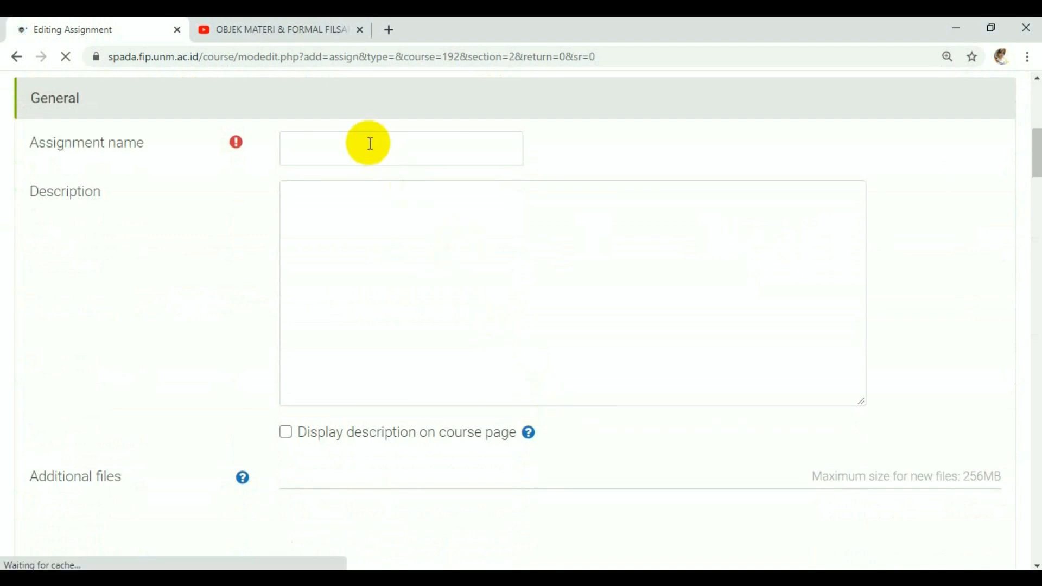
Name the new assignment "TUGAS PERTEMUAN 1" and place the cursor in its description
left_click(370, 143)
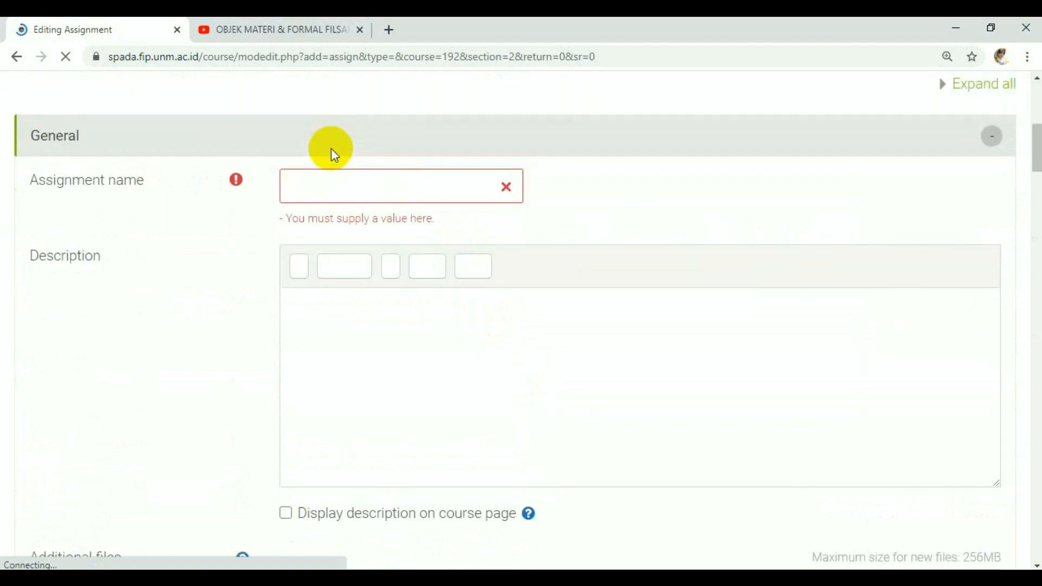
left_click(341, 188)
type("TUGAS PERTEMUAN 1")
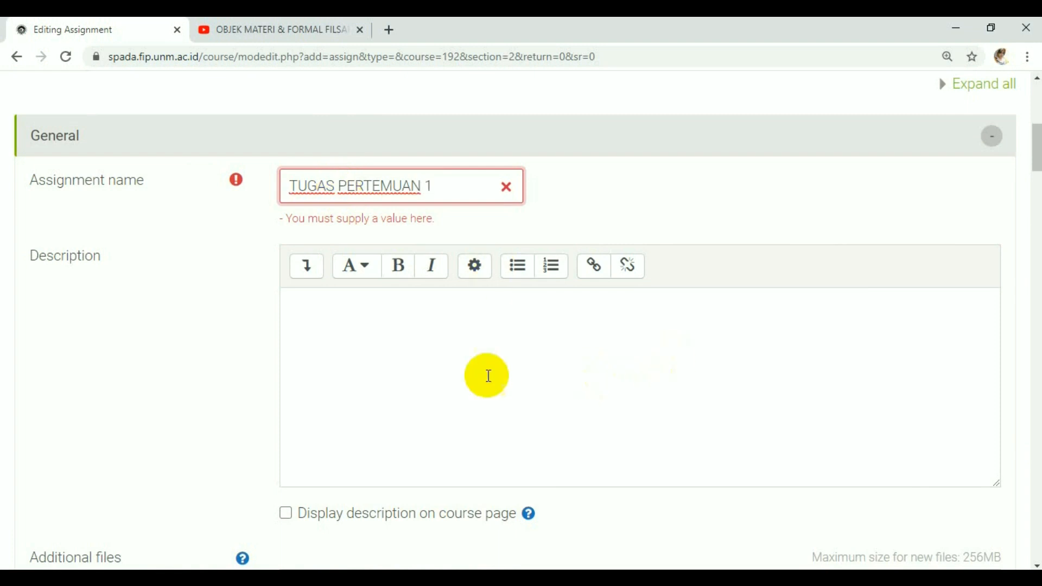
left_click(309, 318)
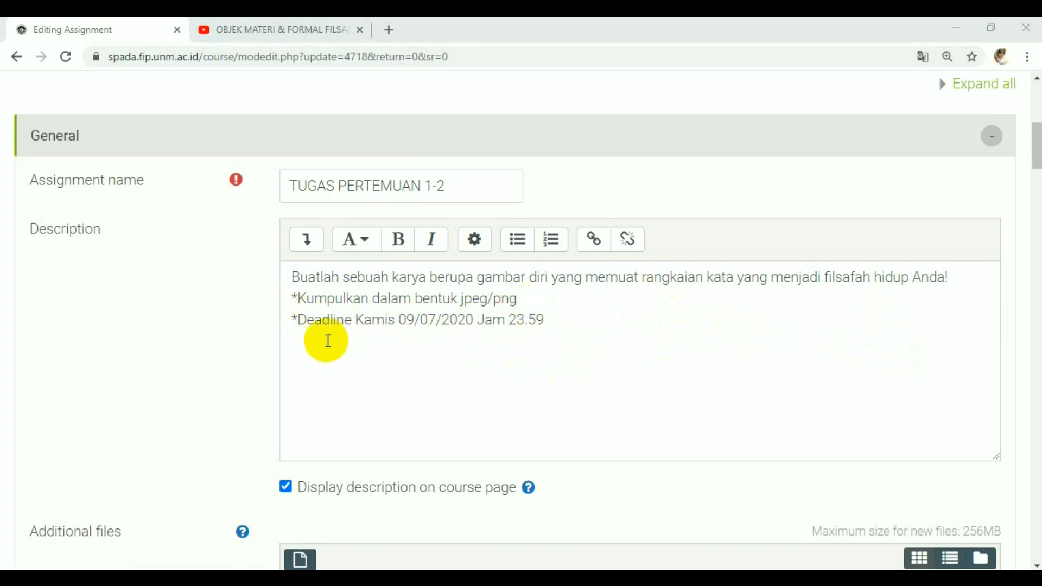
Change the deadline time in the TUGAS PERTEMUAN 1-2 assignment's description to 17.00
mouse_move(537, 320)
left_mouse_down()
mouse_move(507, 319)
mouse_move(548, 321)
left_mouse_up()
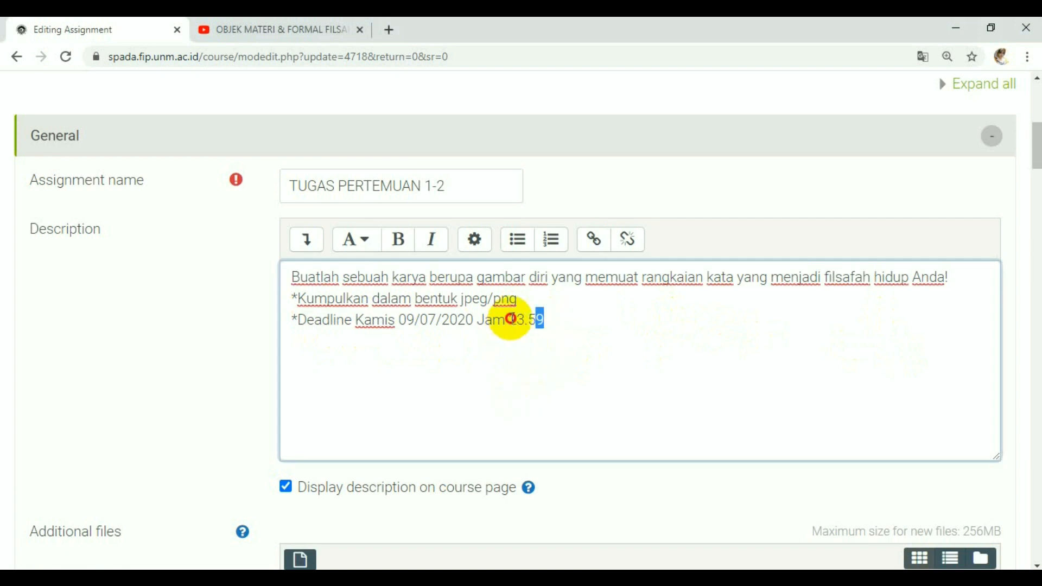
double_click(507, 319)
type("1700")
key("BackSpace")
key("BackSpace")
type(".")
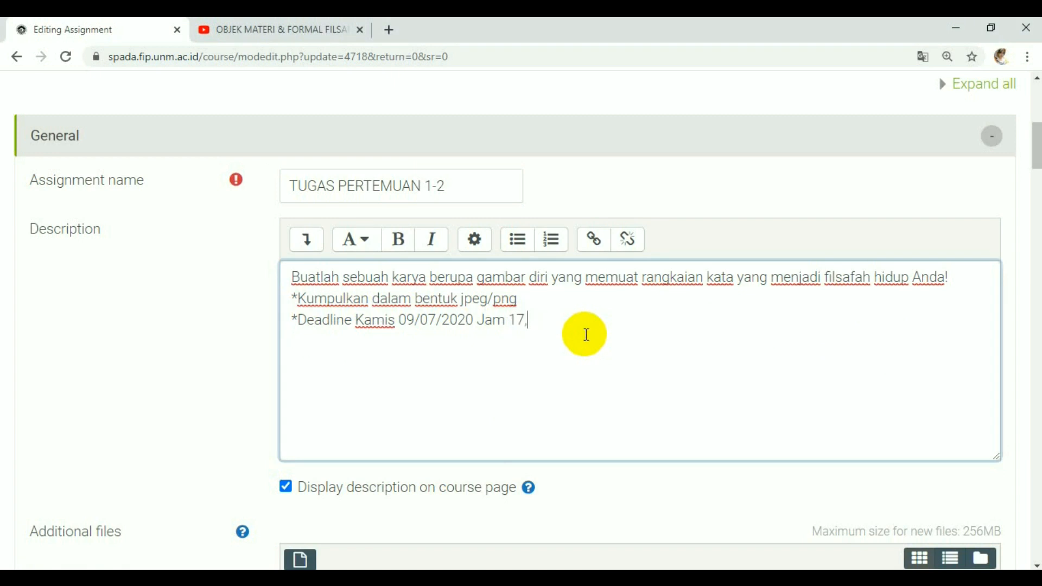
type("00")
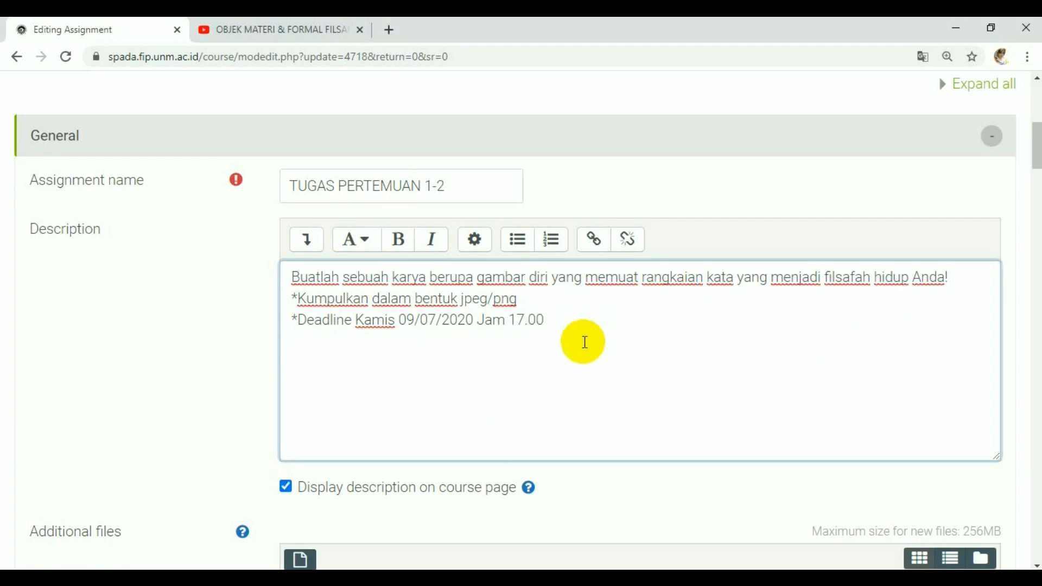
Turn the display of the description on the course page off and back on
scroll(559, 410, "down", 3)
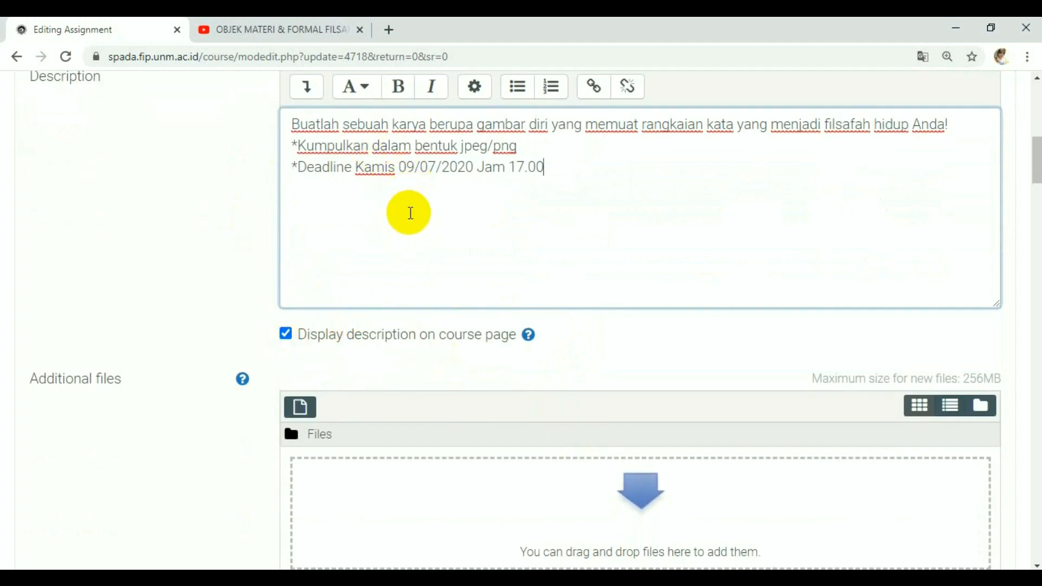
left_click(286, 333)
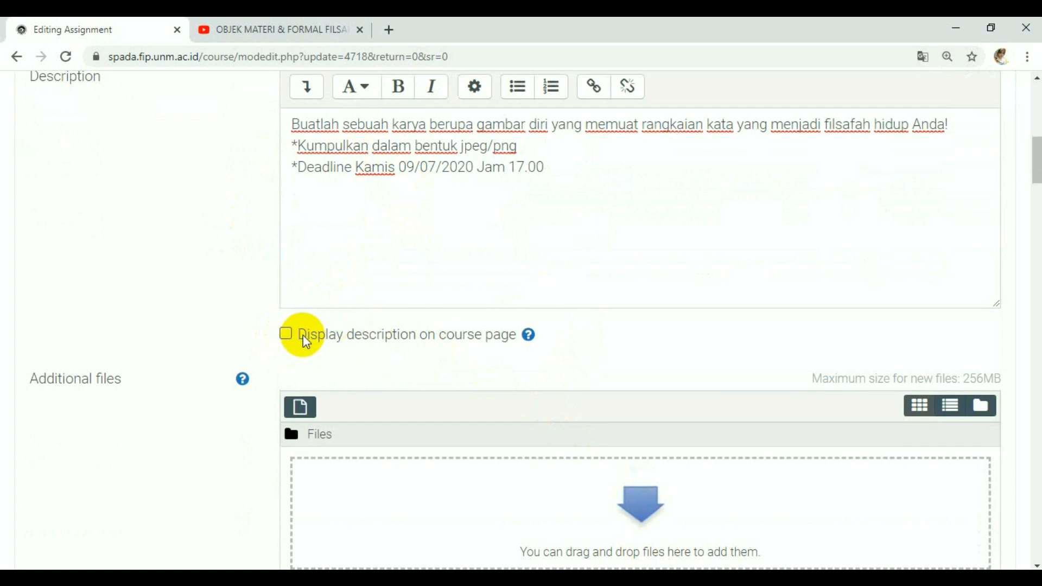
left_click(288, 333)
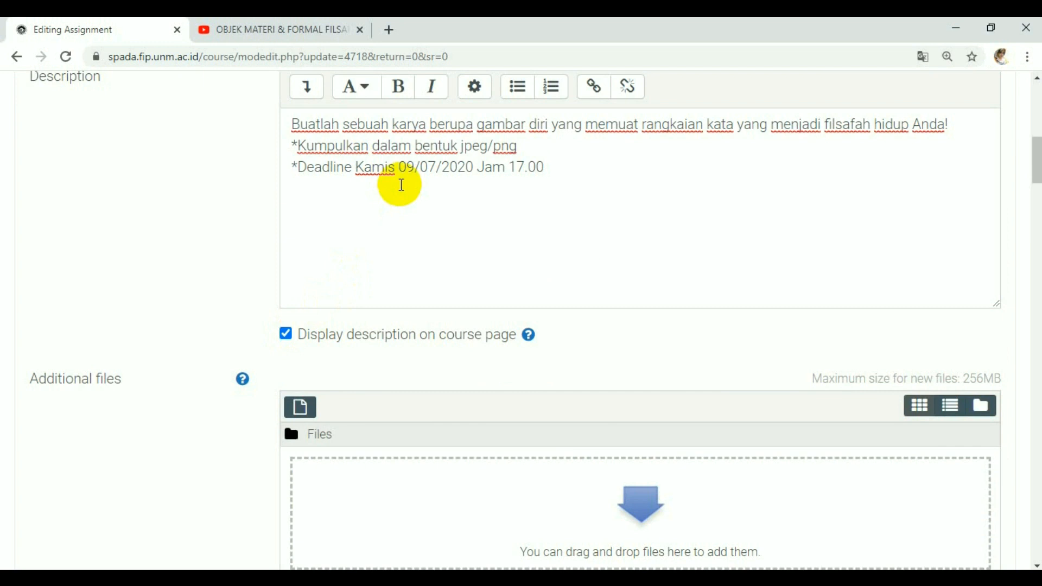
Examine the assignment's submission start, due, cut-off and grading reminder dates alongside the deadline written in the description
scroll(402, 184, "up", 5)
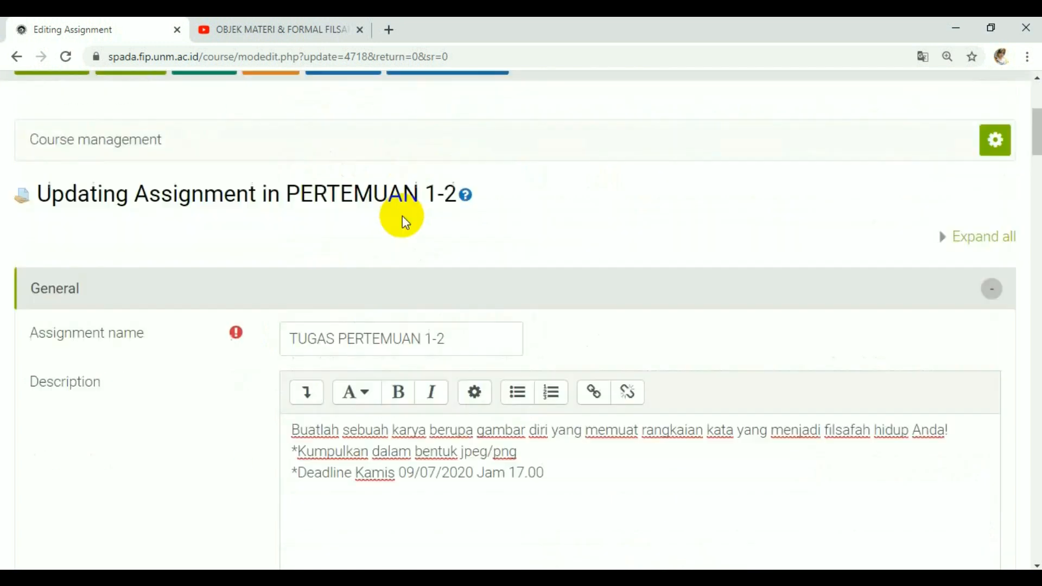
scroll(402, 329, "down", 10)
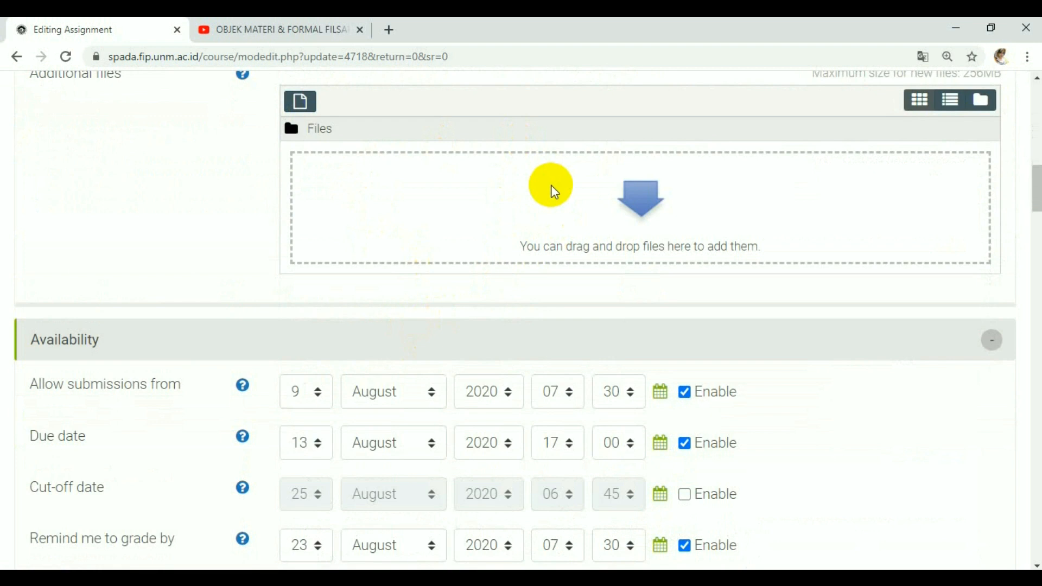
scroll(512, 300, "down", 3)
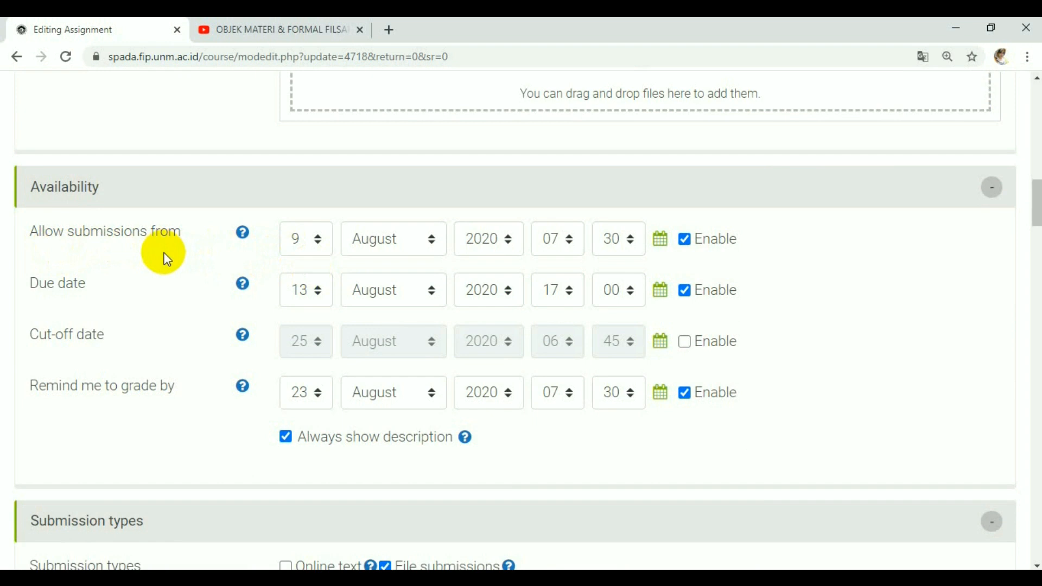
left_click(318, 245)
left_click(321, 240)
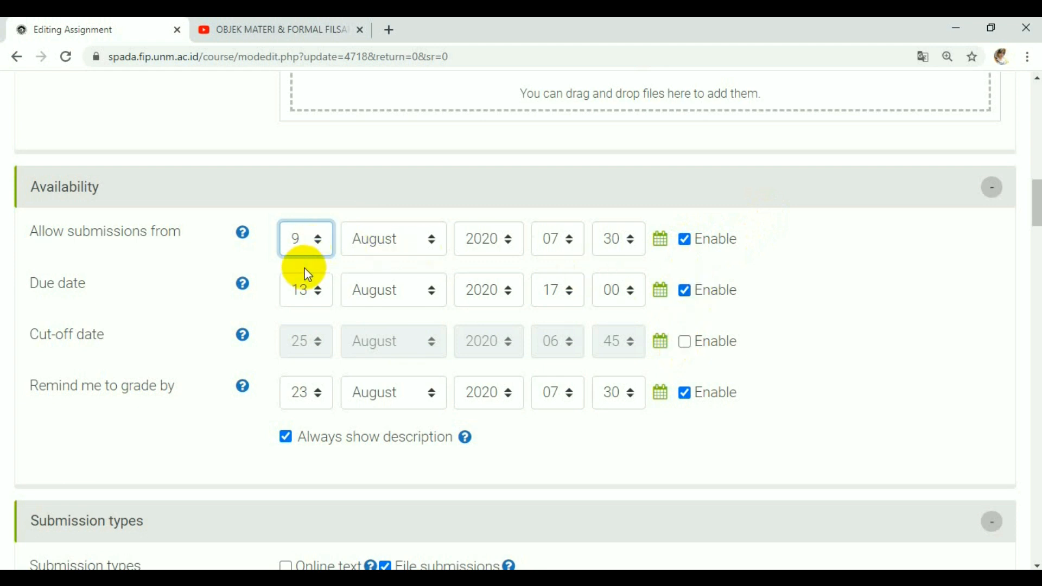
scroll(307, 274, "down", 3)
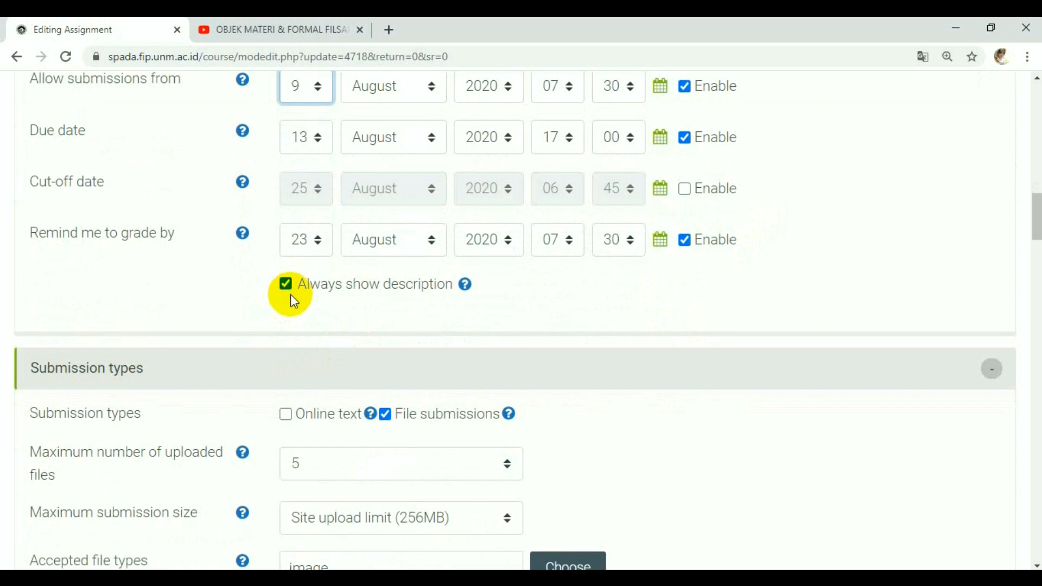
scroll(299, 305, "up", 3)
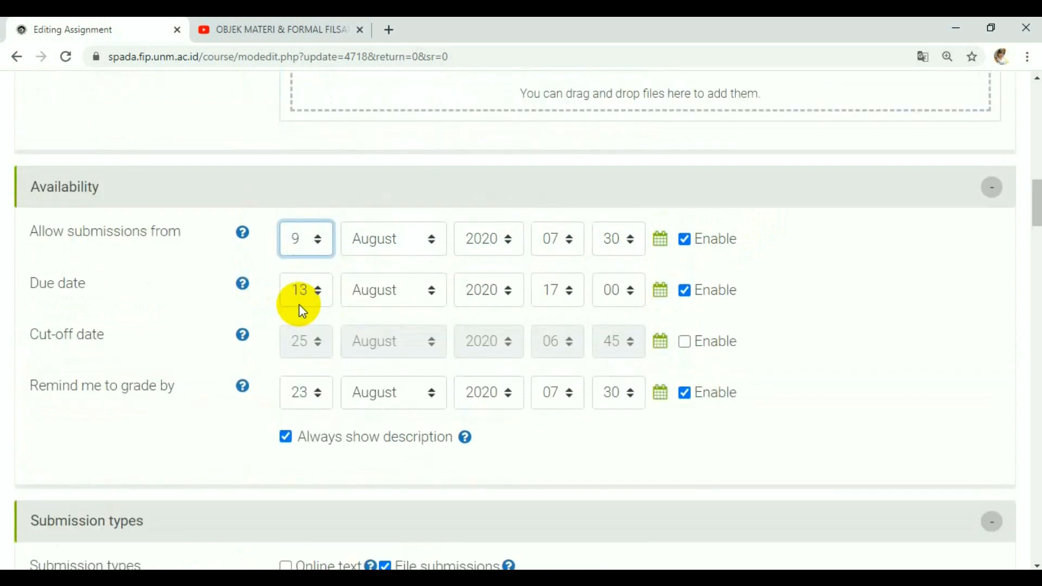
scroll(443, 331, "up", 7)
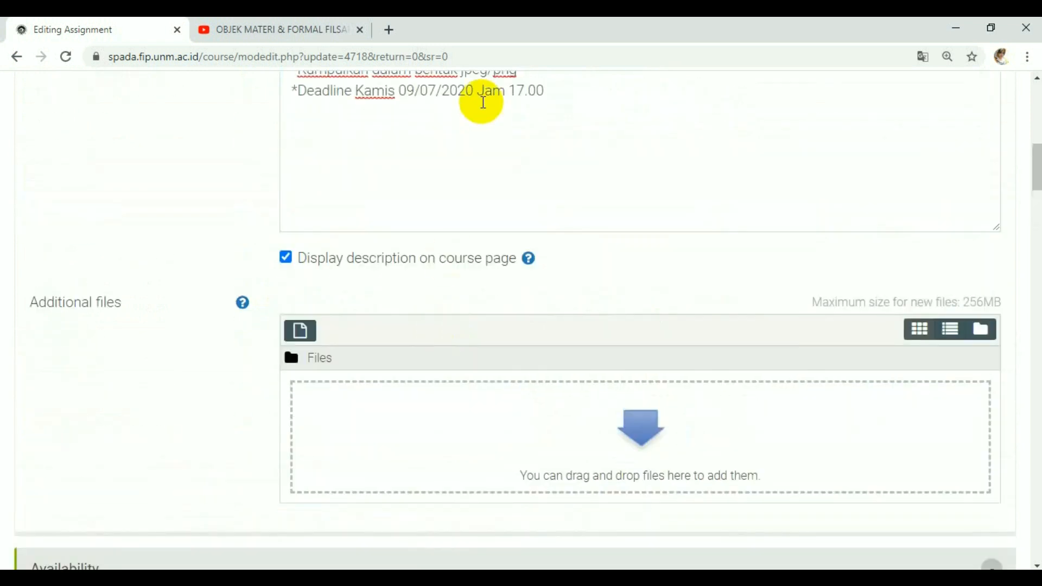
scroll(402, 271, "down", 8)
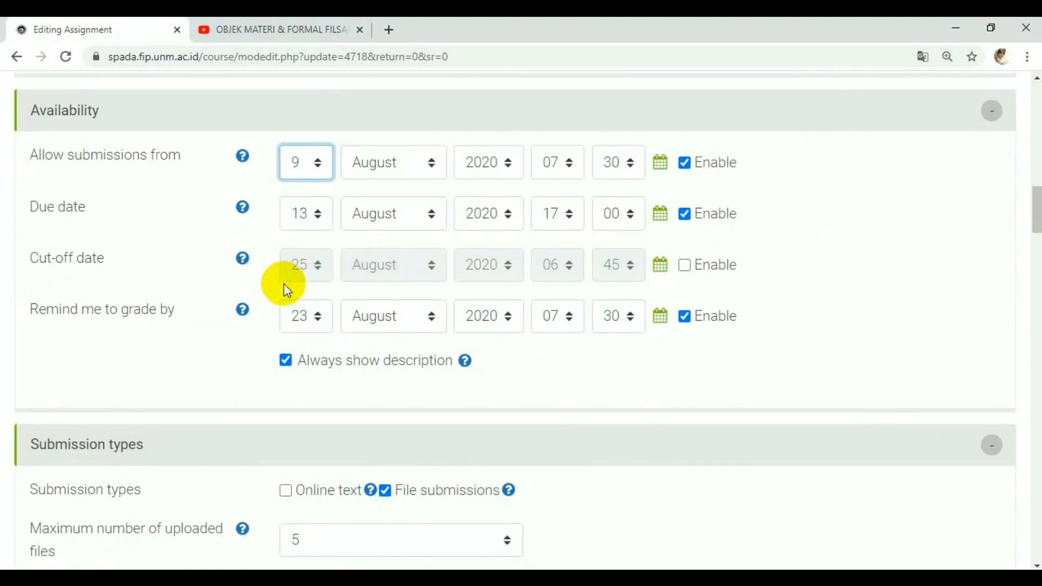
Set the maximum number of uploaded files to 5 and the maximum submission size to 2MB
scroll(289, 294, "down", 5)
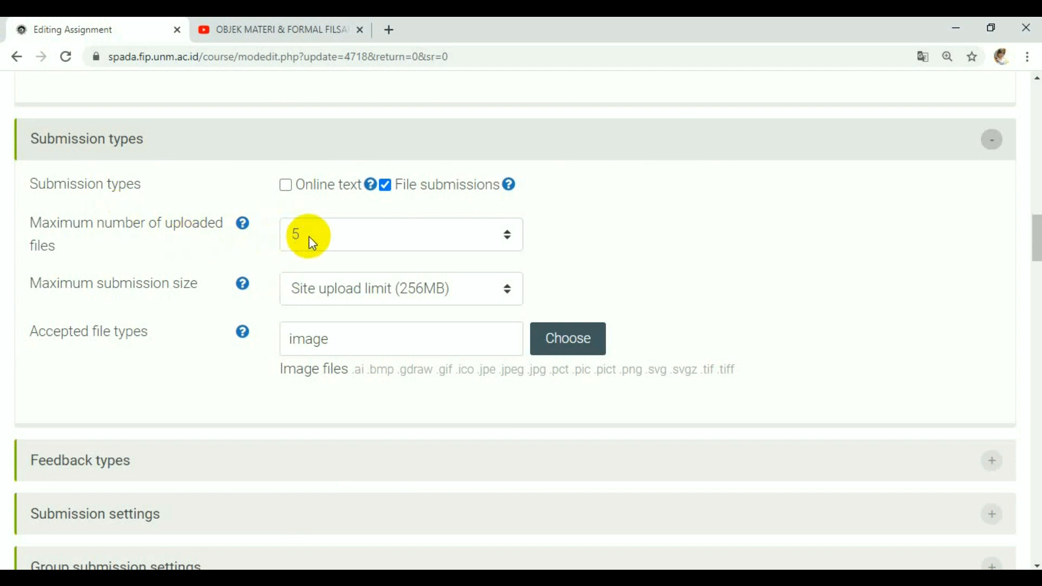
left_click(340, 228)
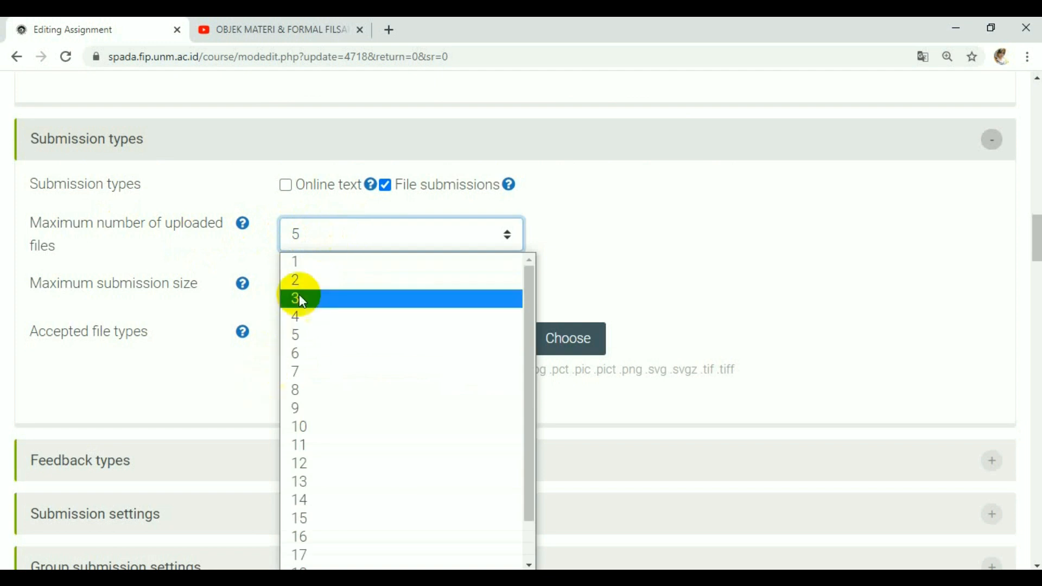
left_click(294, 336)
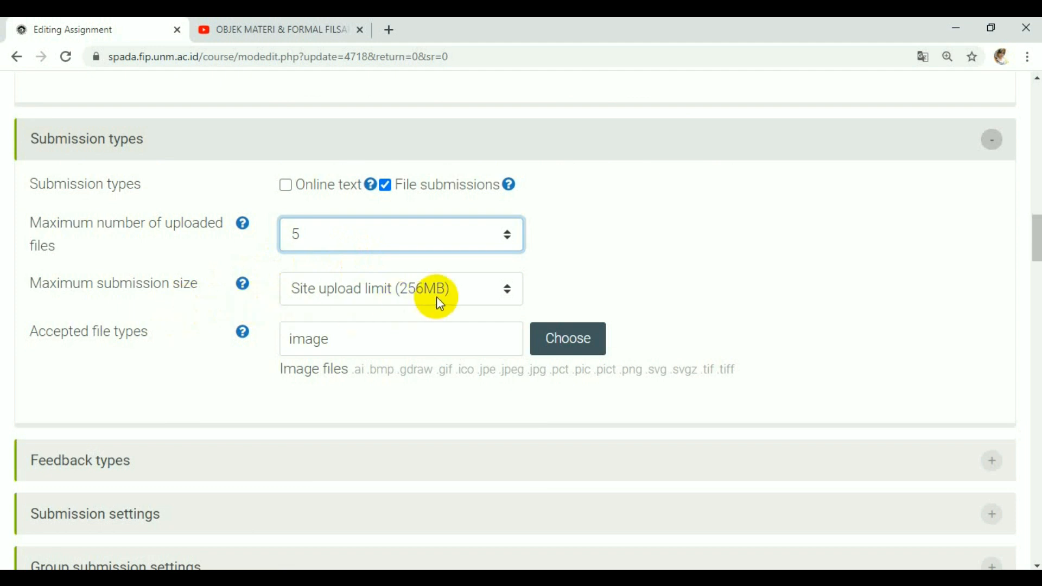
left_click(485, 302)
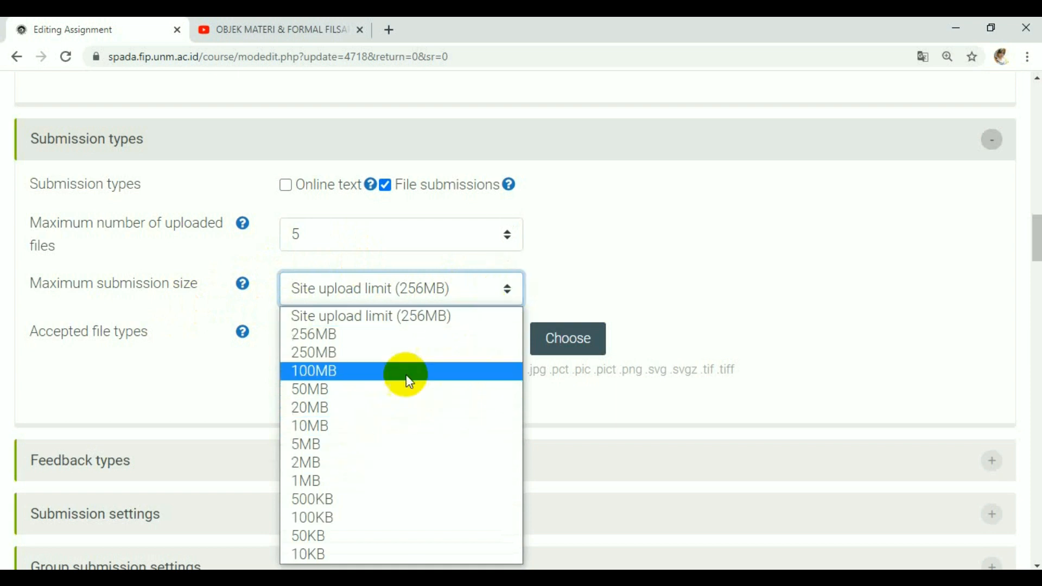
left_click(326, 464)
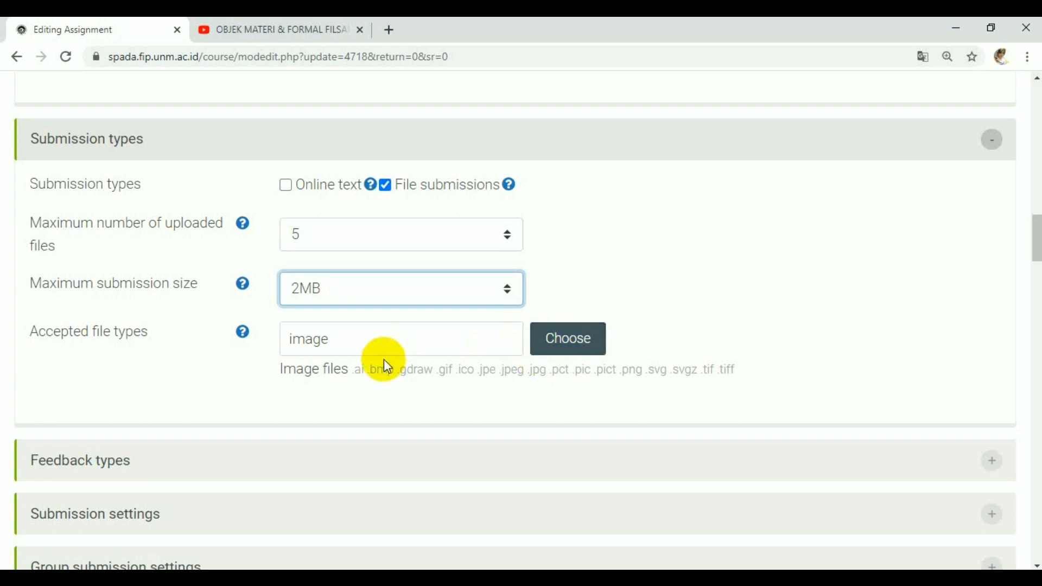
left_click(570, 353)
left_click(569, 352)
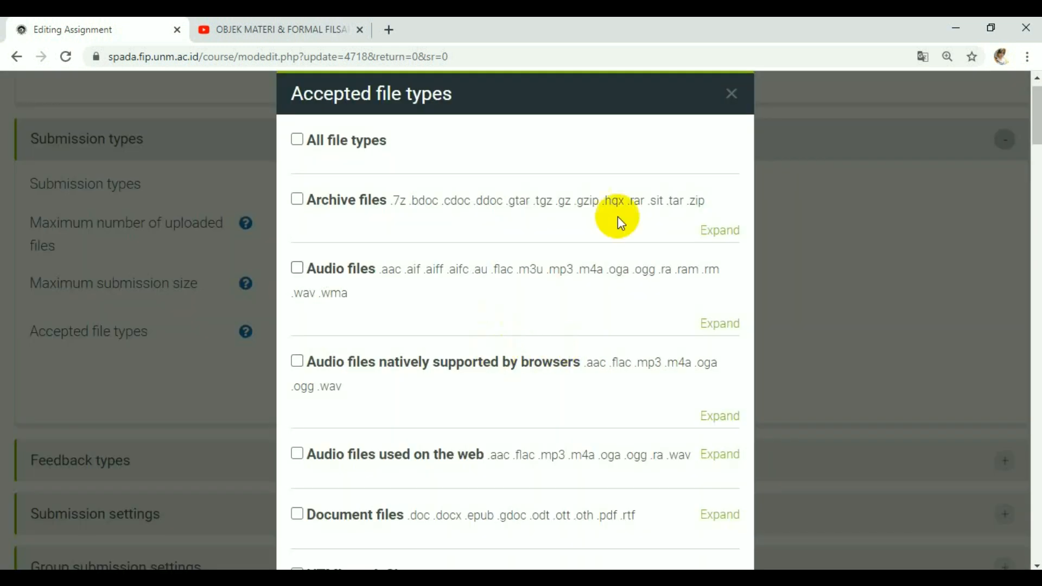
left_click(729, 95)
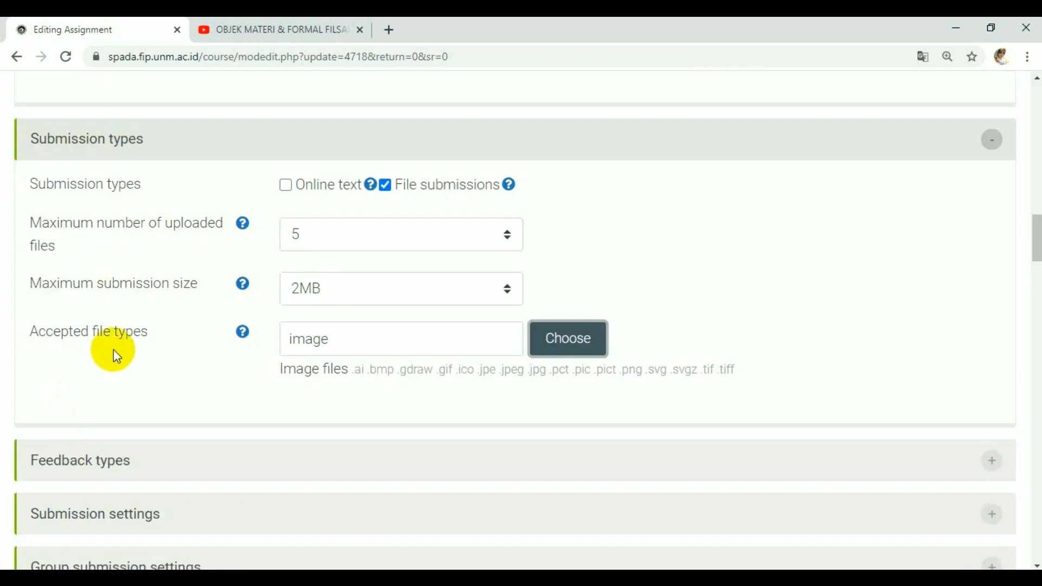
Open the selection of accepted file types and keep Image files as an allowed type
left_click(571, 346)
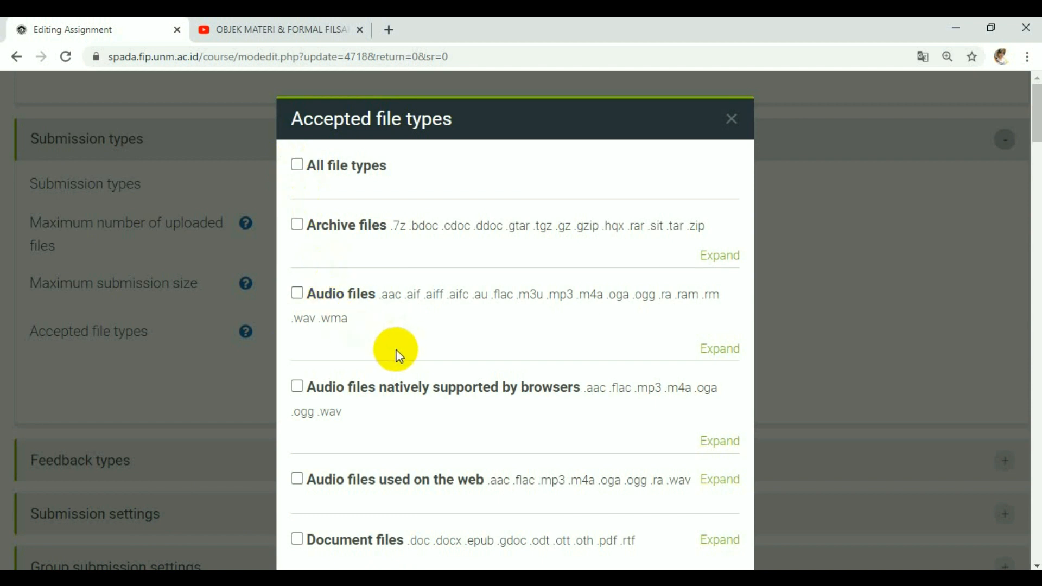
scroll(374, 373, "down", 3)
scroll(374, 377, "down", 3)
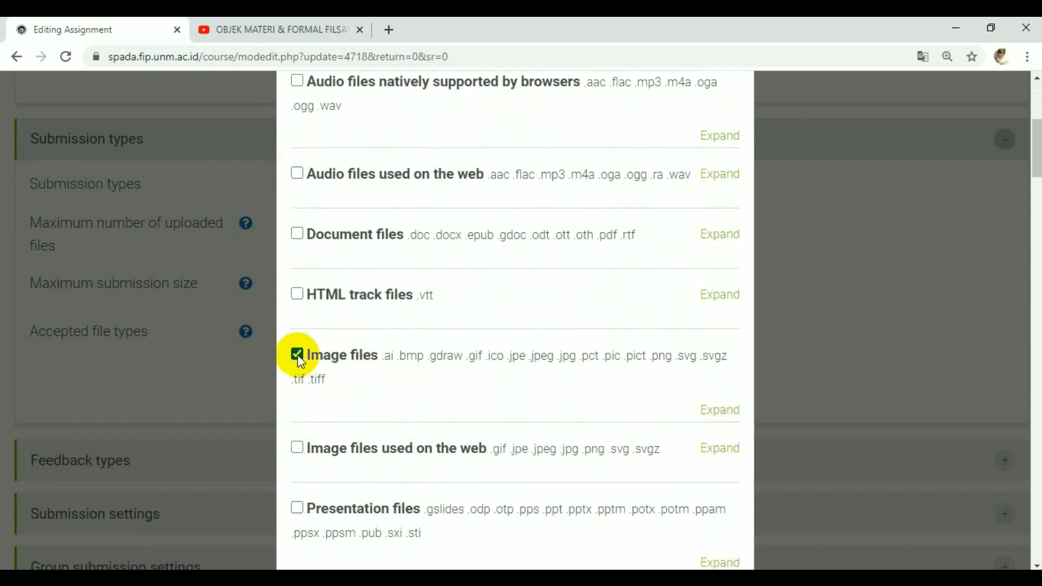
left_click(298, 354)
left_click(298, 354)
left_click(297, 354)
left_click(298, 354)
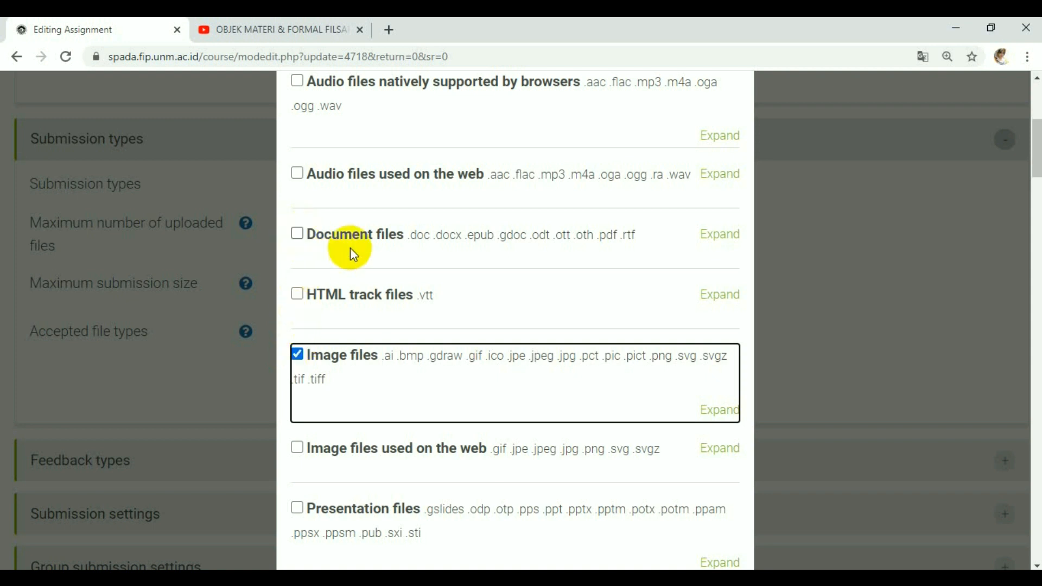
Add Image files used on the web to the accepted file types and save the selection
scroll(706, 378, "down", 5)
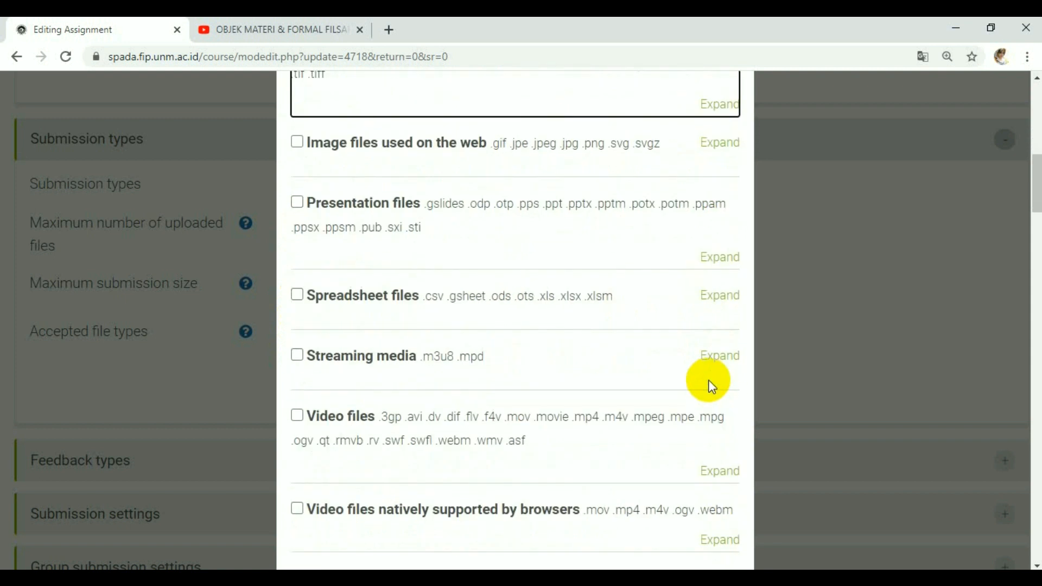
scroll(709, 387, "up", 4)
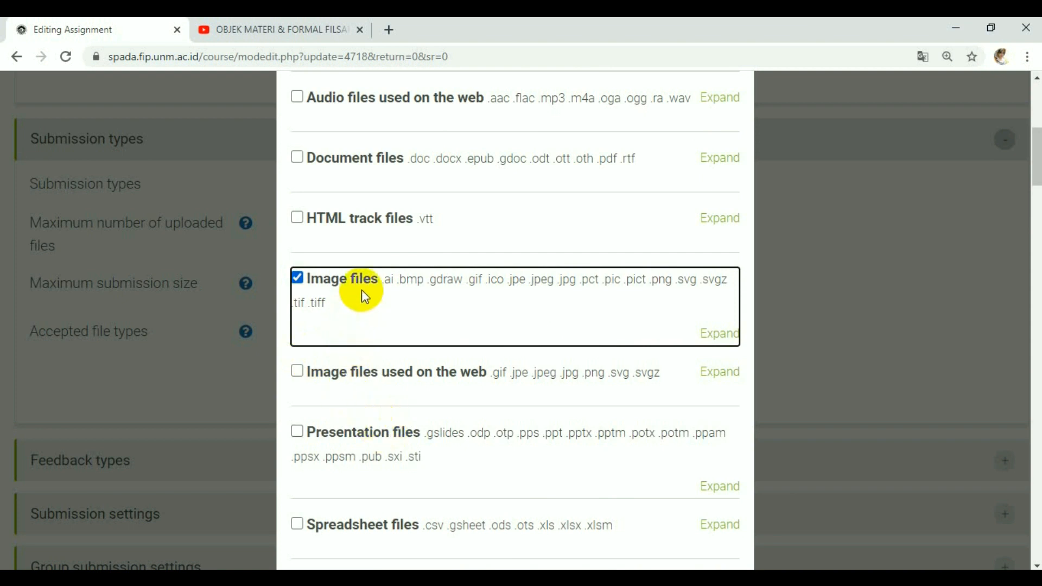
left_click(298, 374)
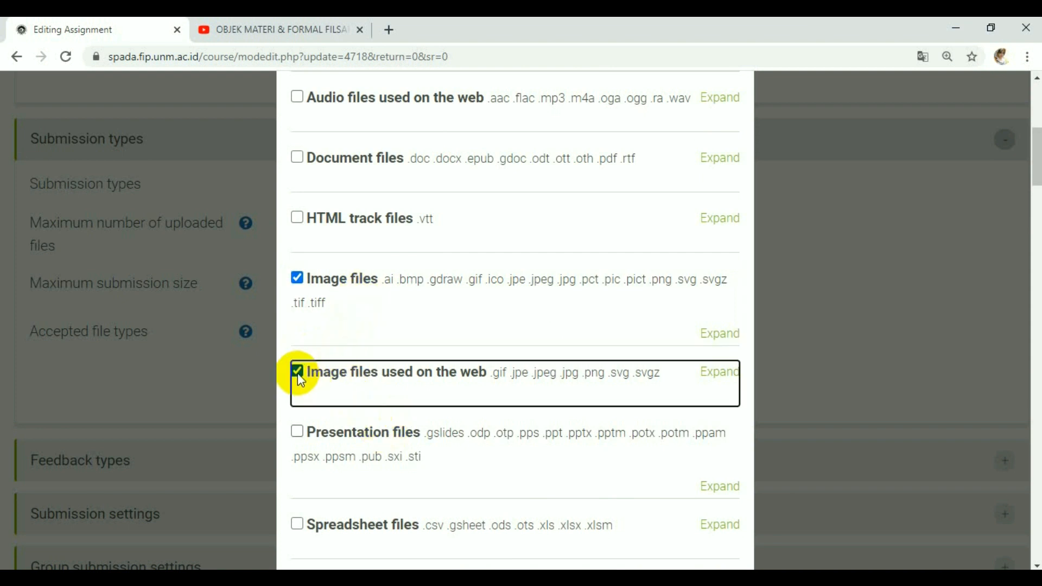
scroll(406, 439, "down", 10)
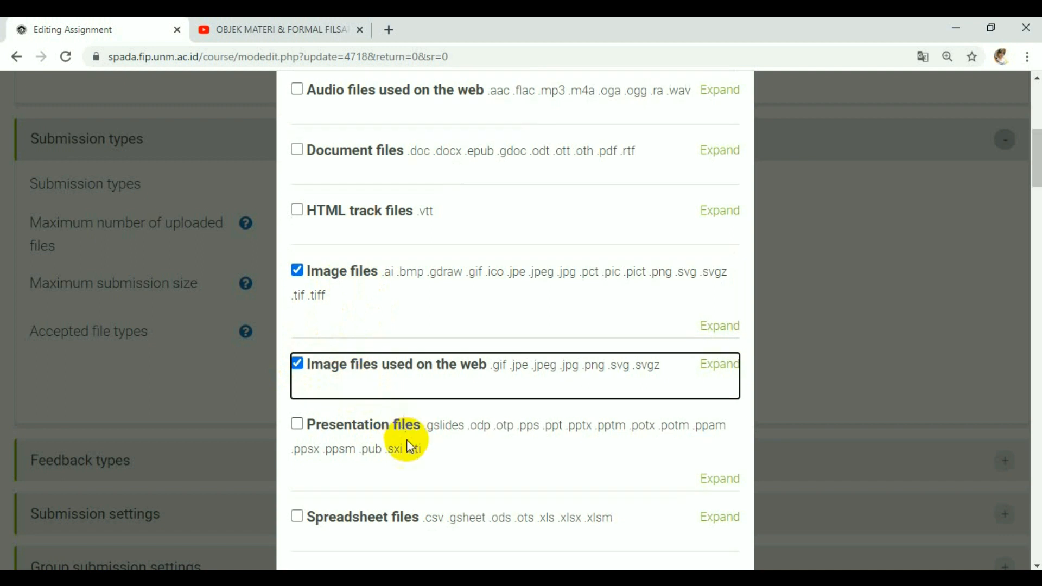
scroll(444, 433, "down", 15)
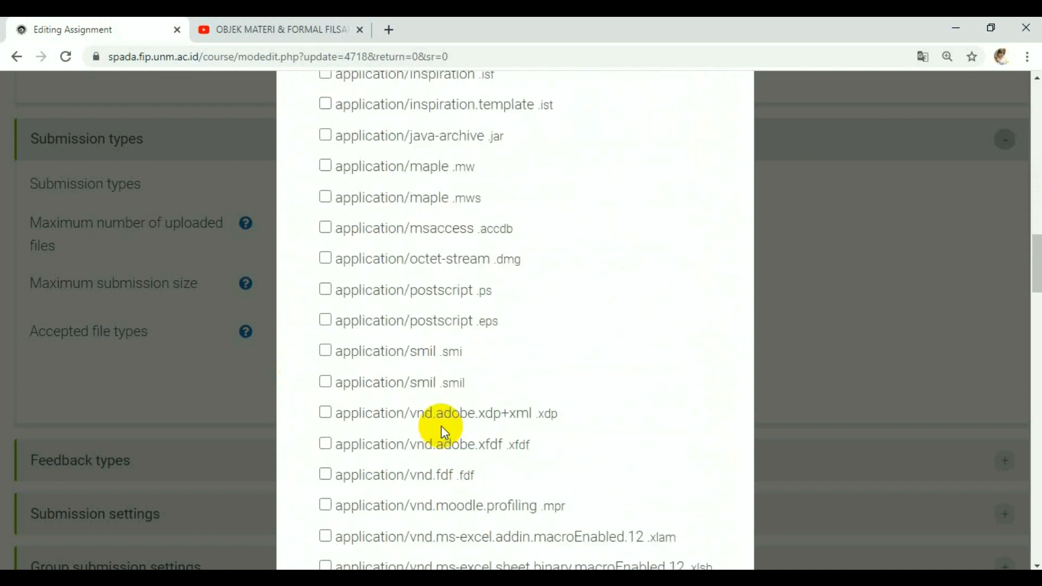
scroll(444, 433, "down", 20)
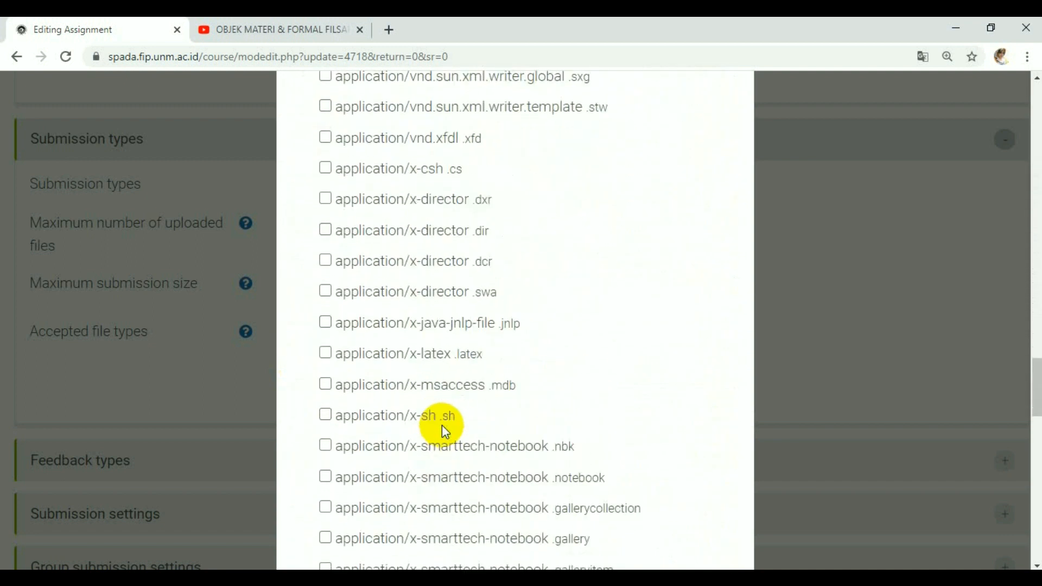
scroll(442, 425, "down", 14)
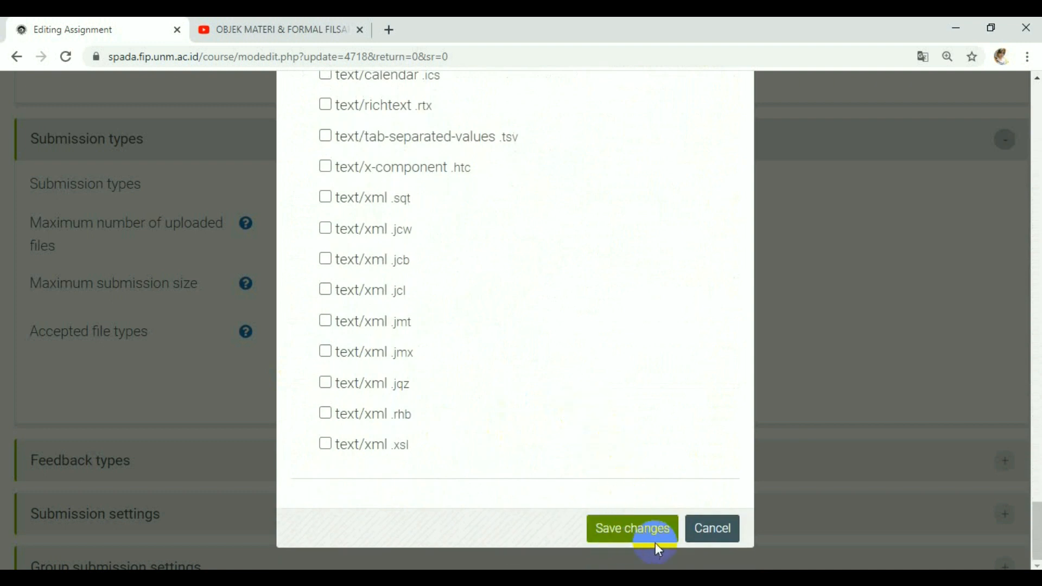
left_click(642, 535)
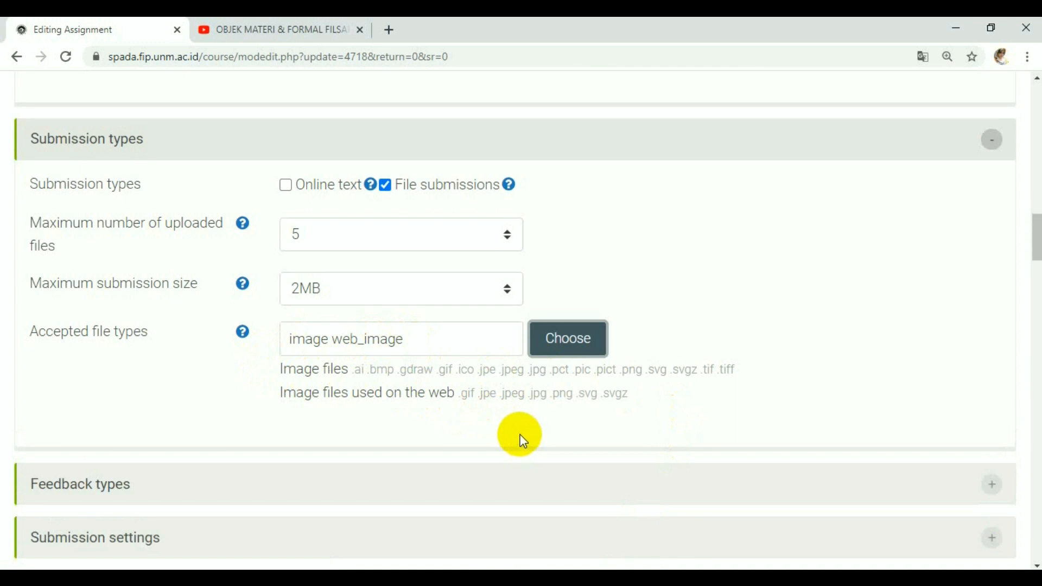
Enable Feedback comments in the assignment's feedback types and set Comment inline to Yes
scroll(520, 438, "down", 5)
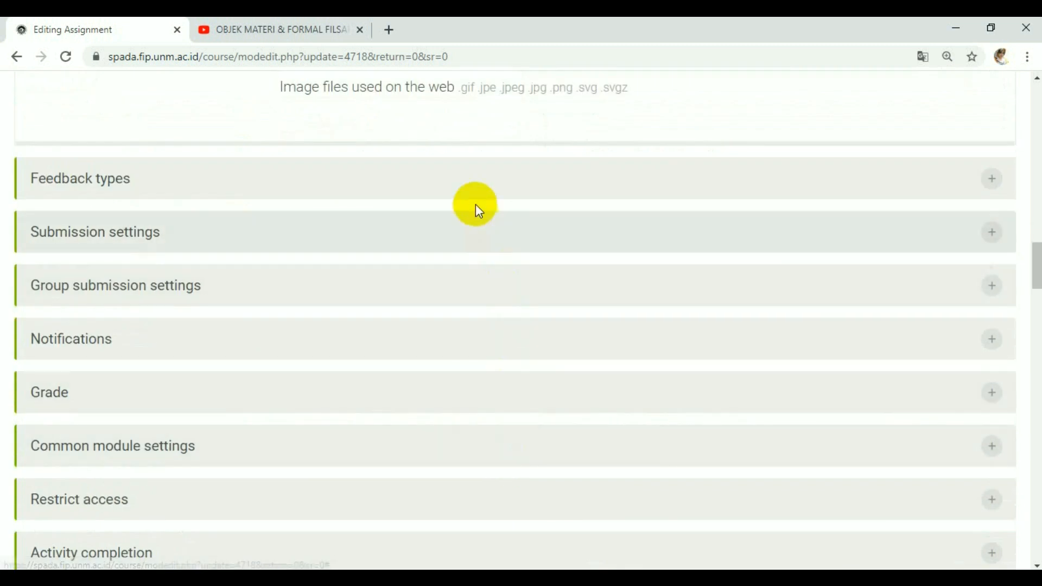
left_click(461, 191)
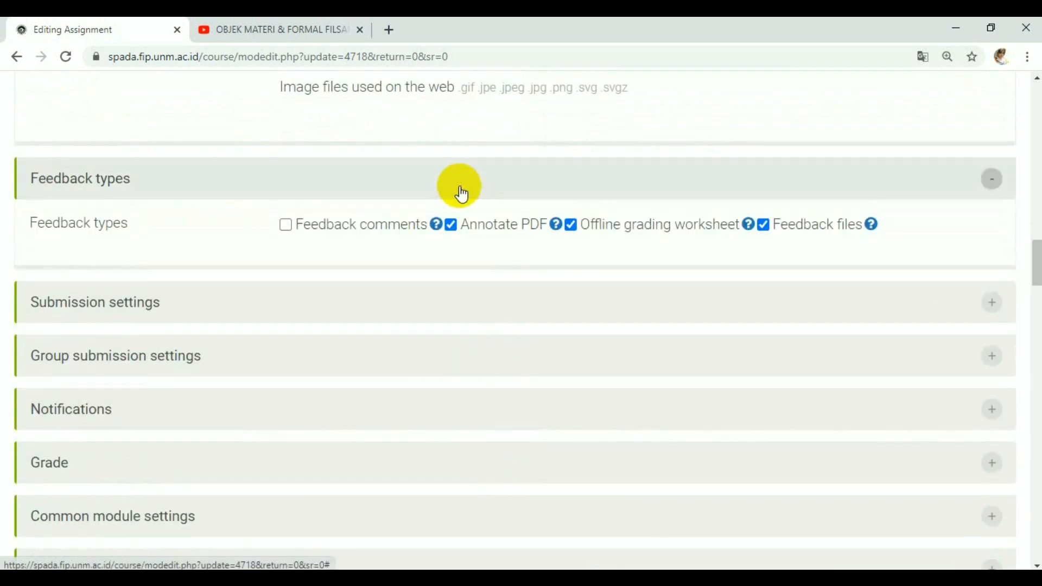
left_click(285, 224)
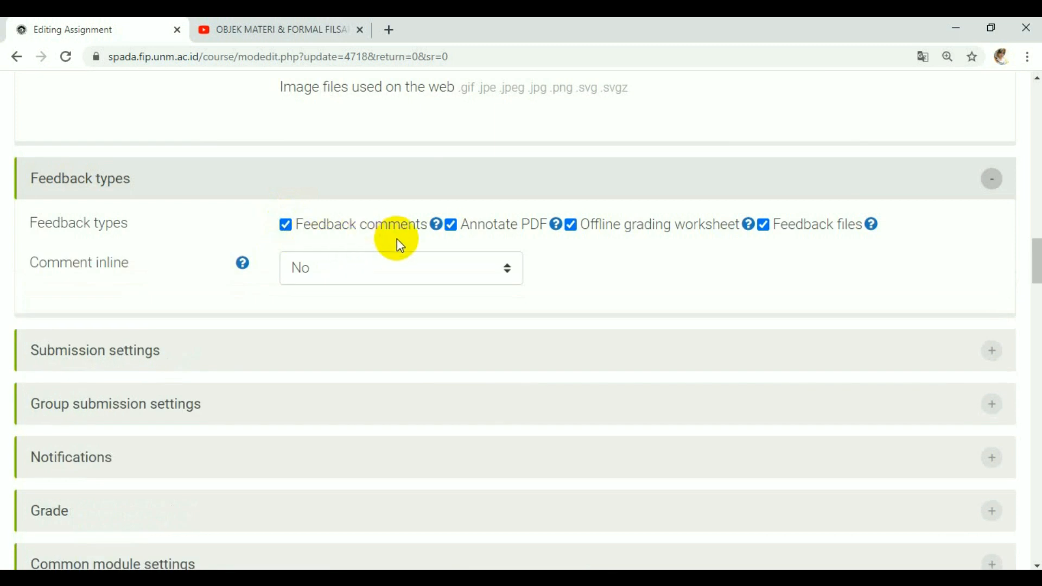
left_click(489, 261)
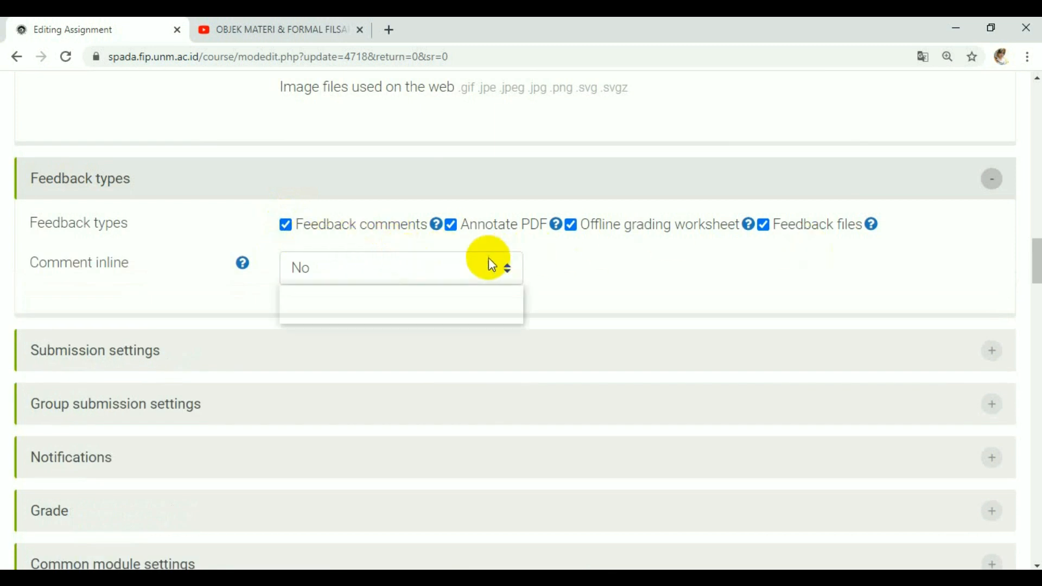
left_click(410, 314)
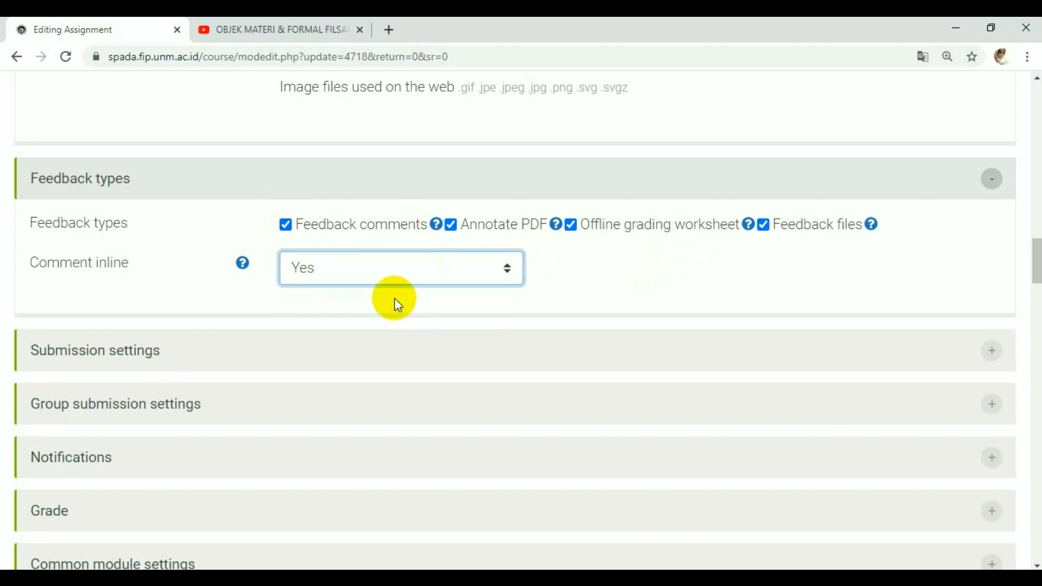
Examine the assignment's submission settings and whether students submit in groups
scroll(367, 385, "down", 1)
left_click(288, 280)
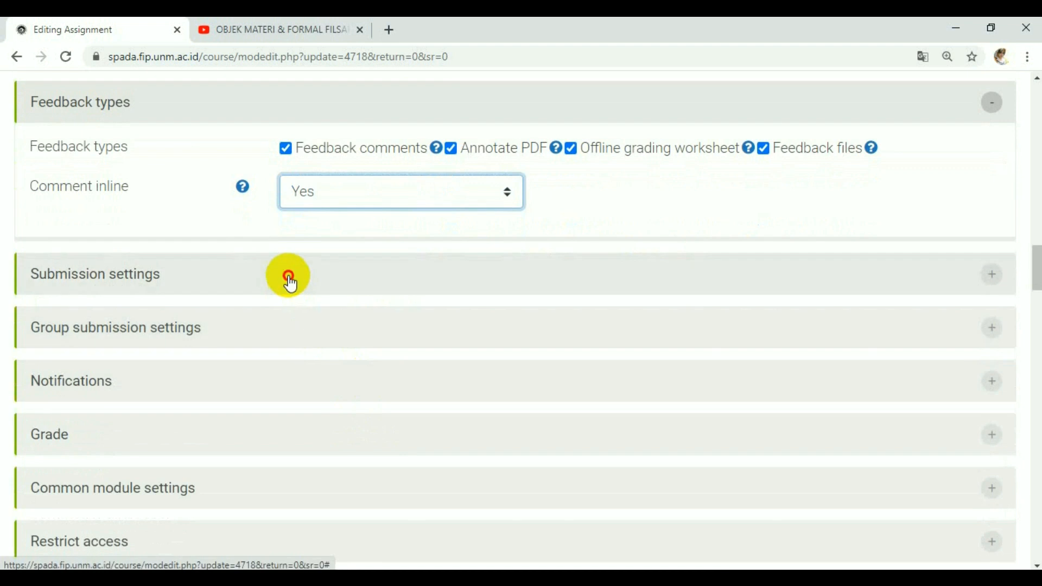
scroll(392, 364, "down", 2)
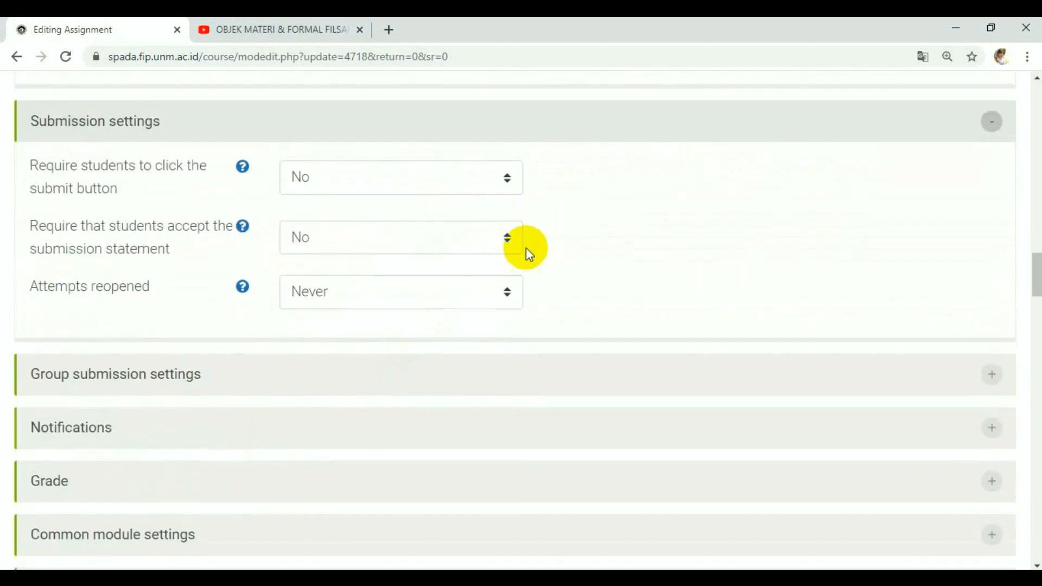
left_click(529, 130)
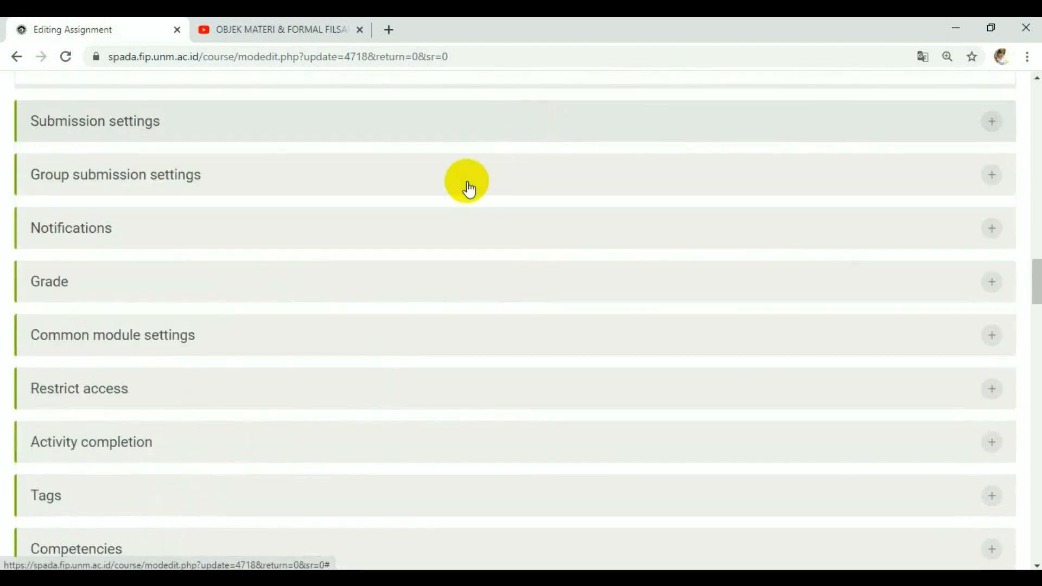
left_click(326, 177)
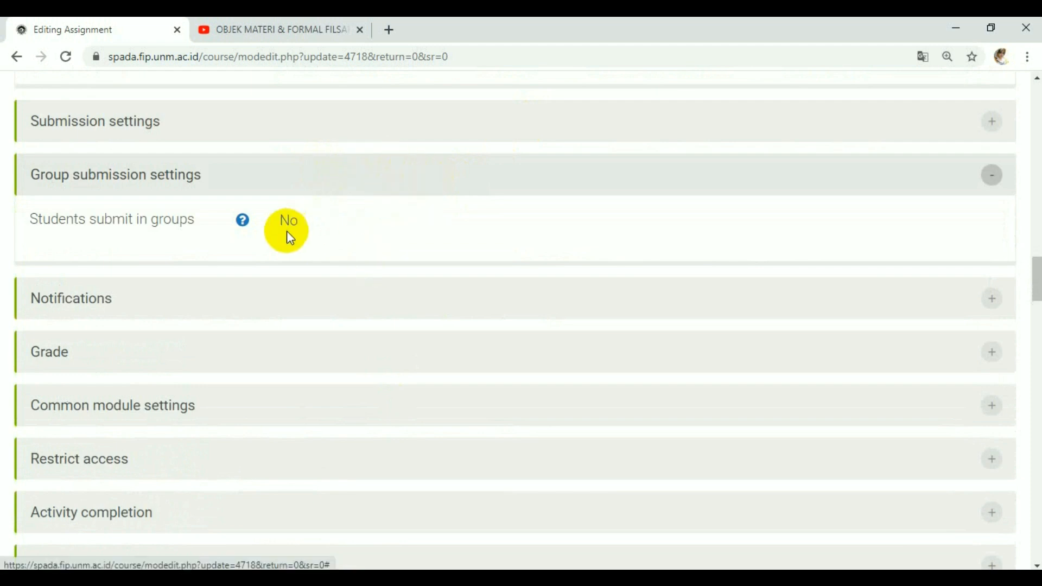
left_click(391, 184)
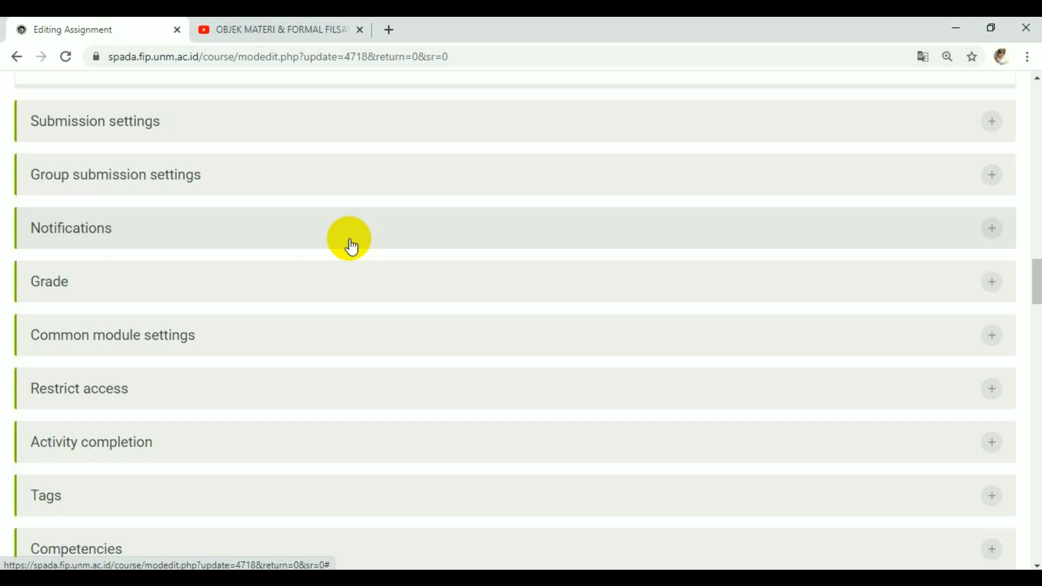
Choose Separate groups as the group mode in the assignment's common module settings
scroll(343, 350, "down", 1)
left_click(304, 262)
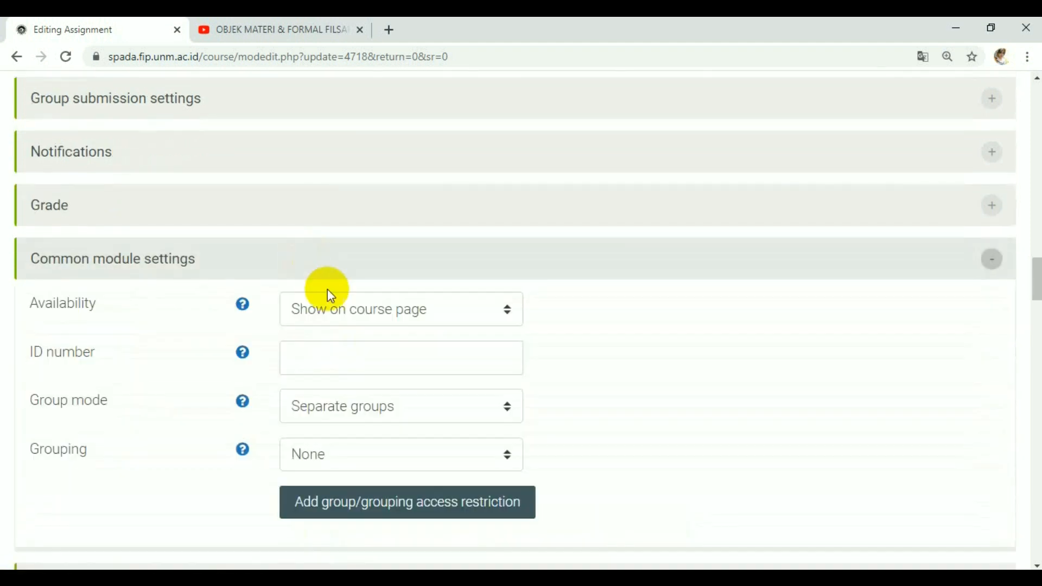
scroll(368, 324, "down", 1)
scroll(371, 328, "down", 1)
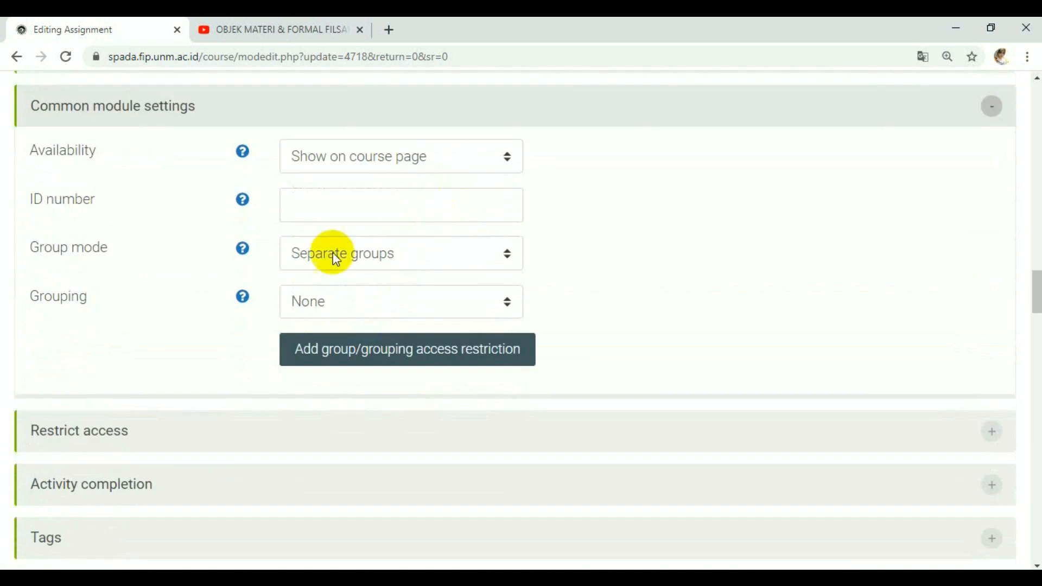
left_click(423, 265)
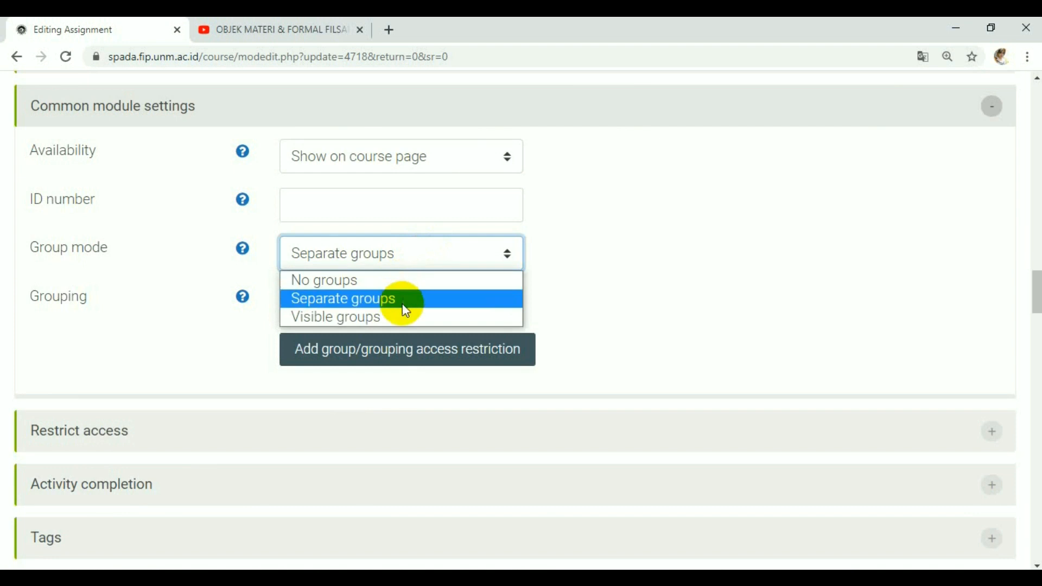
left_click(398, 304)
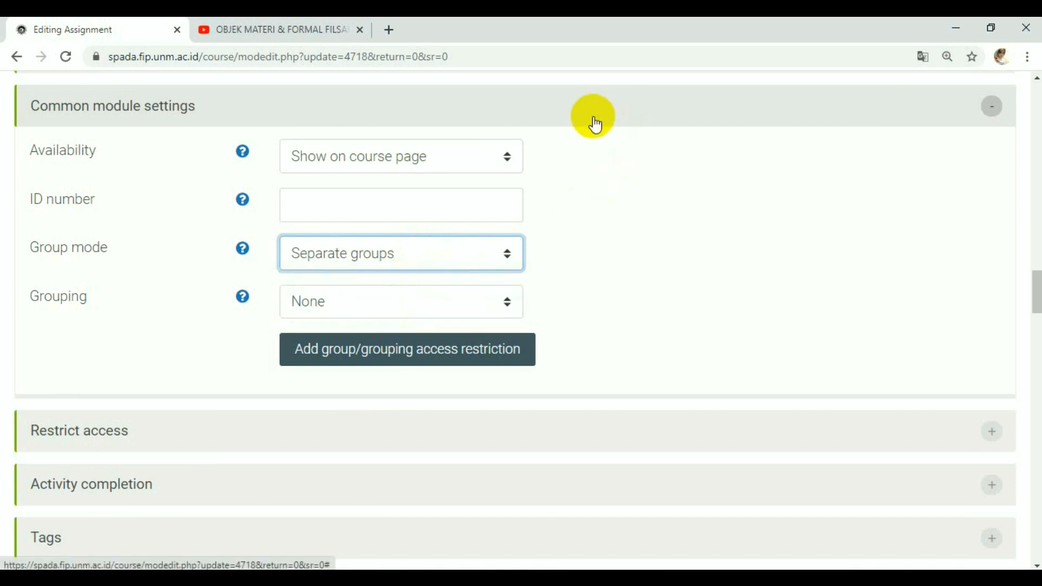
left_click(595, 120)
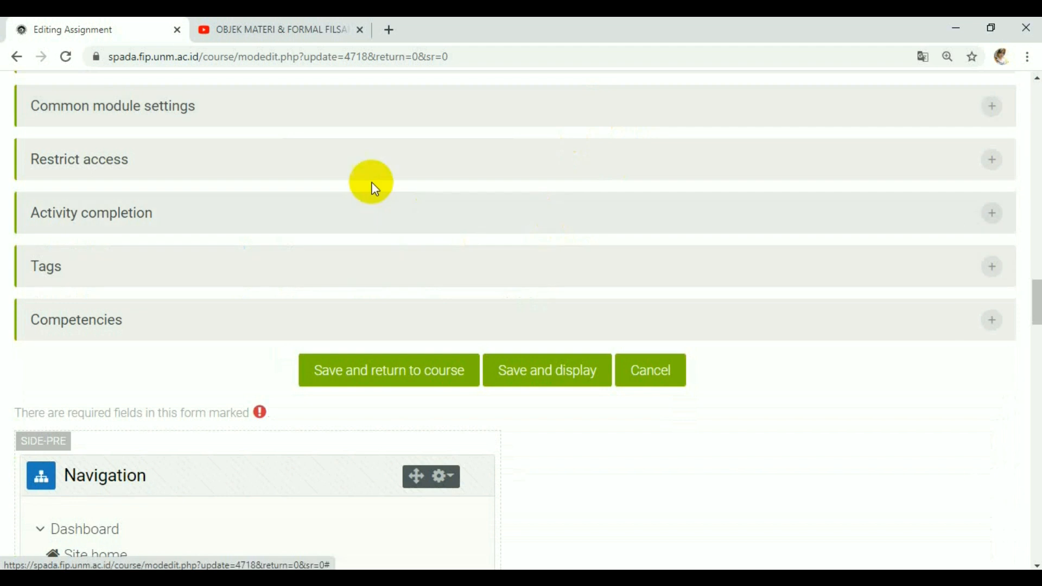
Add an access restriction requiring the activity EBOOK PENGANTAR FILSAFAT ILMU to be marked complete
left_click(365, 162)
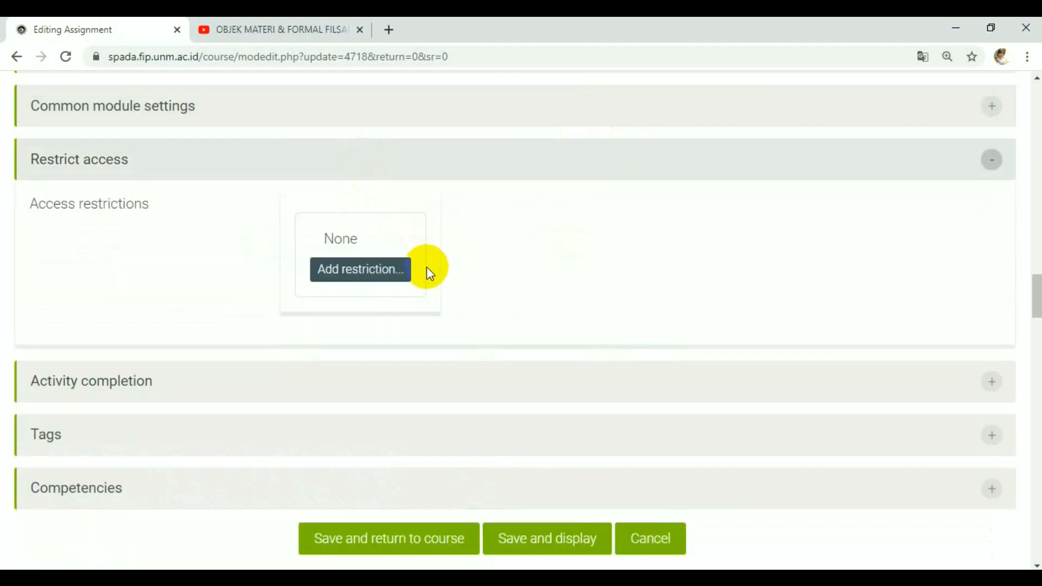
left_click(400, 270)
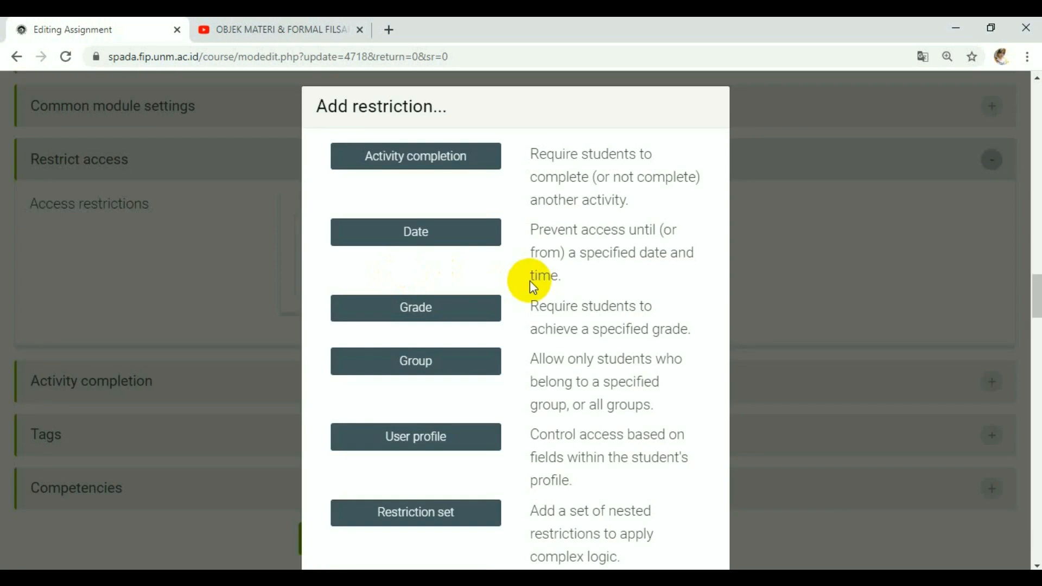
left_click(454, 156)
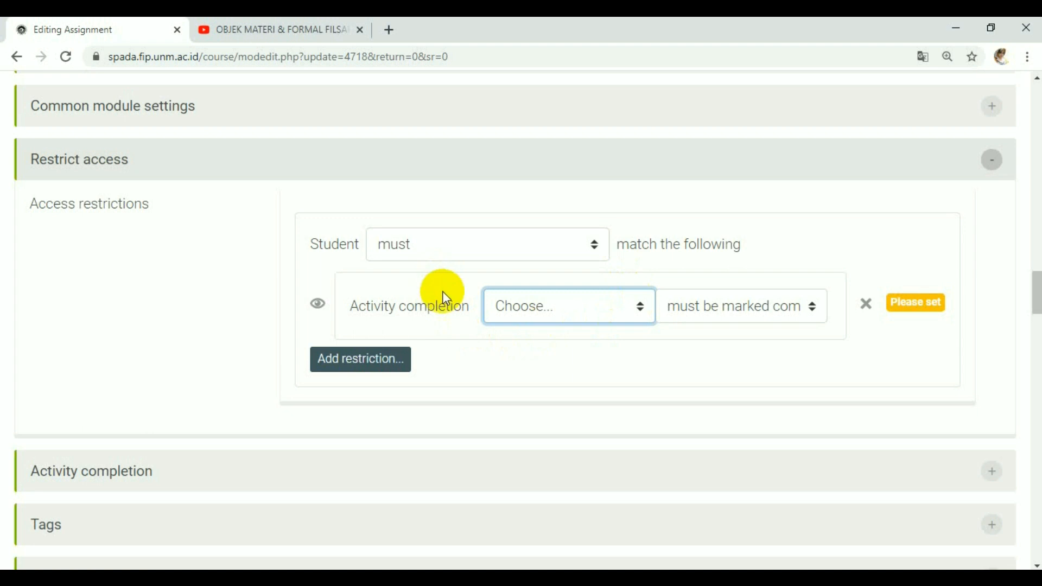
left_click(565, 315)
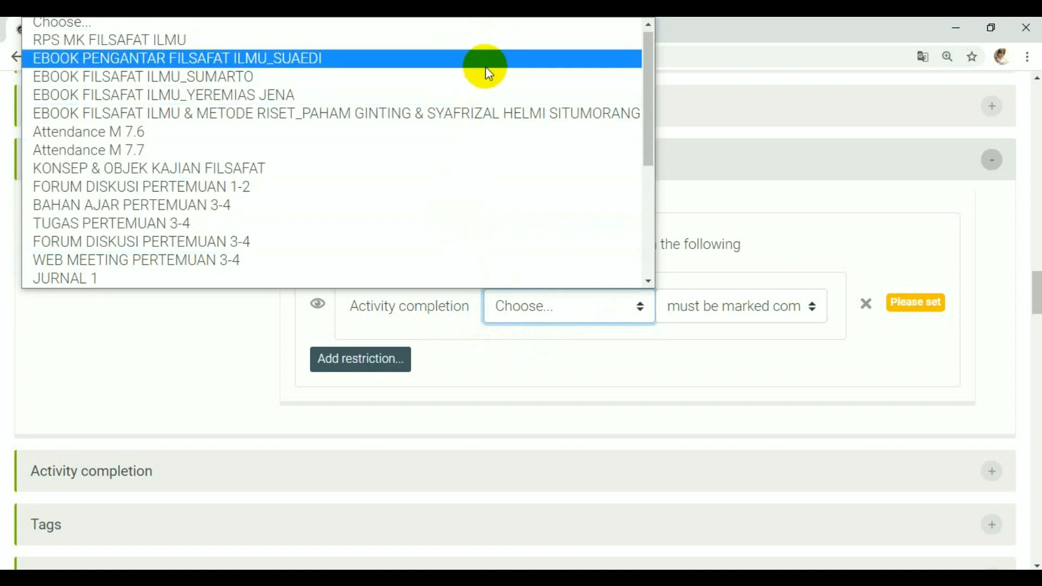
left_click(489, 72)
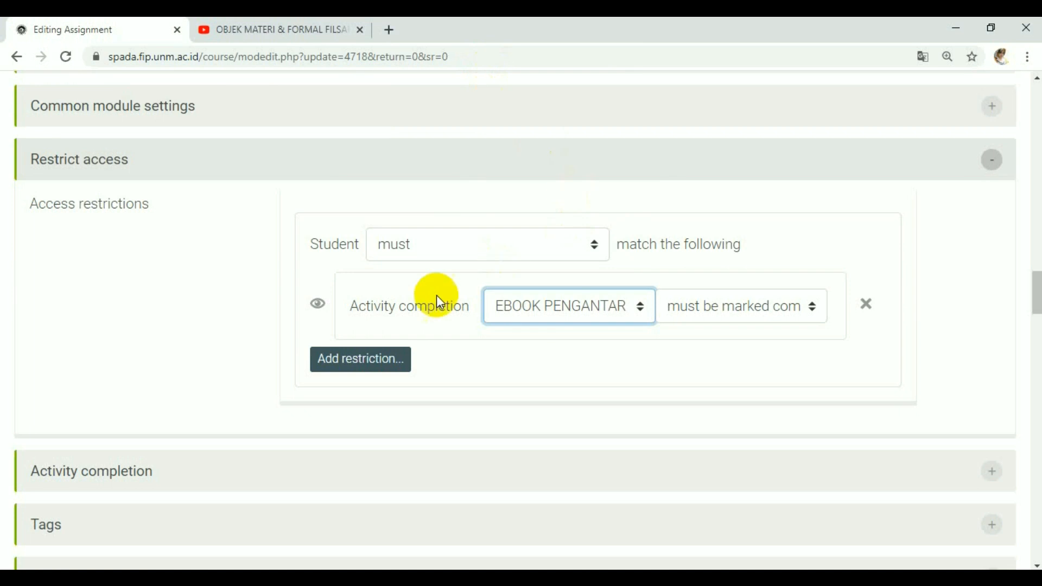
left_click(376, 356)
left_click(372, 347)
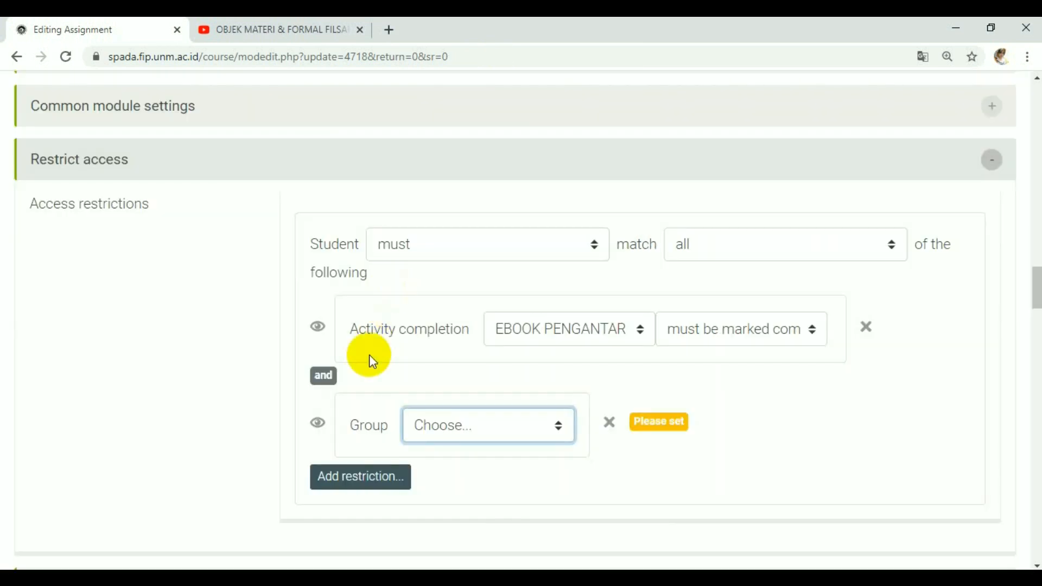
left_click(610, 423)
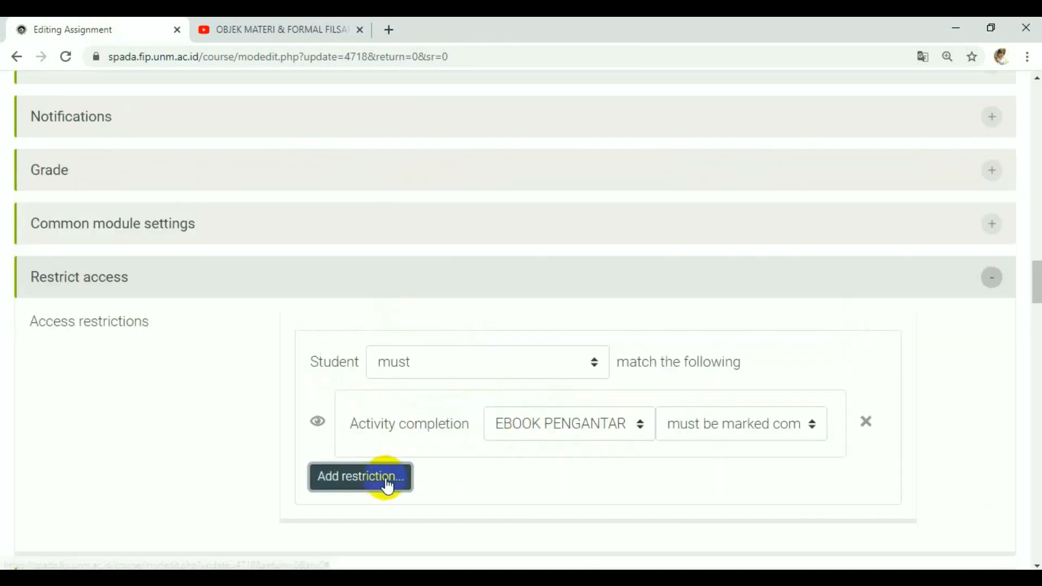
Add a second activity completion restriction requiring Attendance M 7.7 to be marked complete
left_click(383, 468)
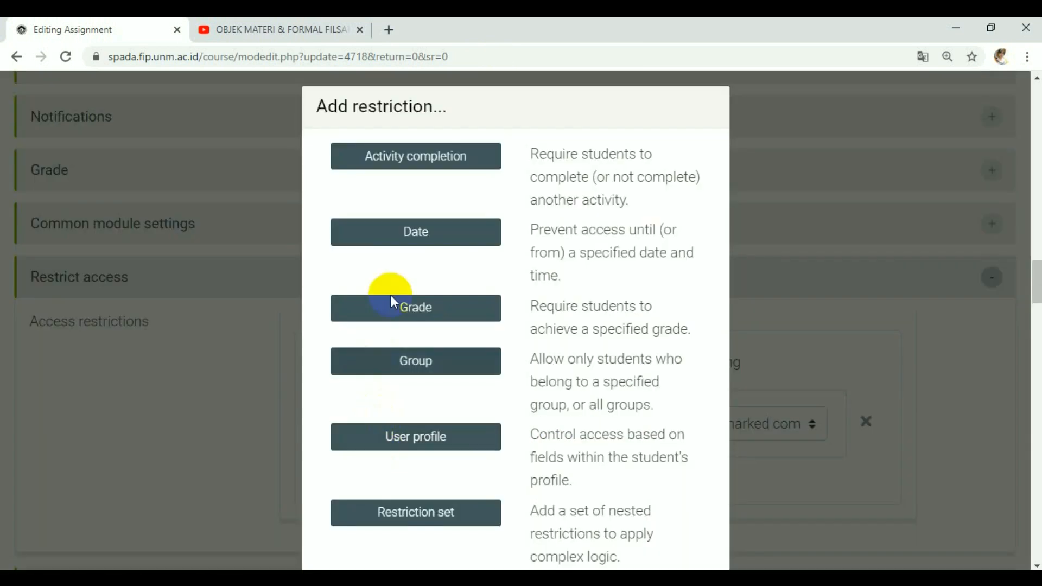
left_click(476, 172)
scroll(481, 389, "down", 3)
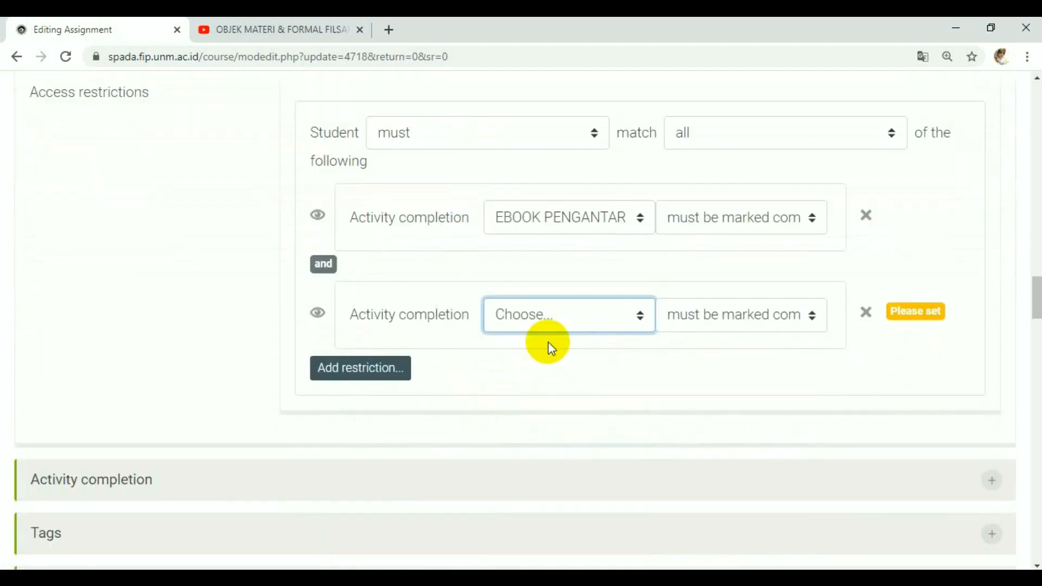
left_click(557, 327)
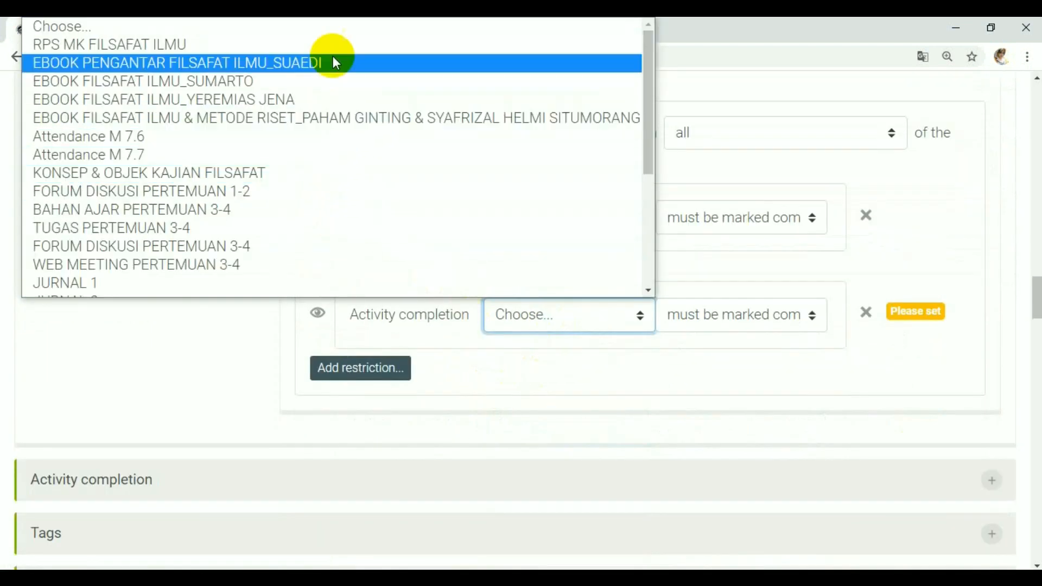
left_click(287, 154)
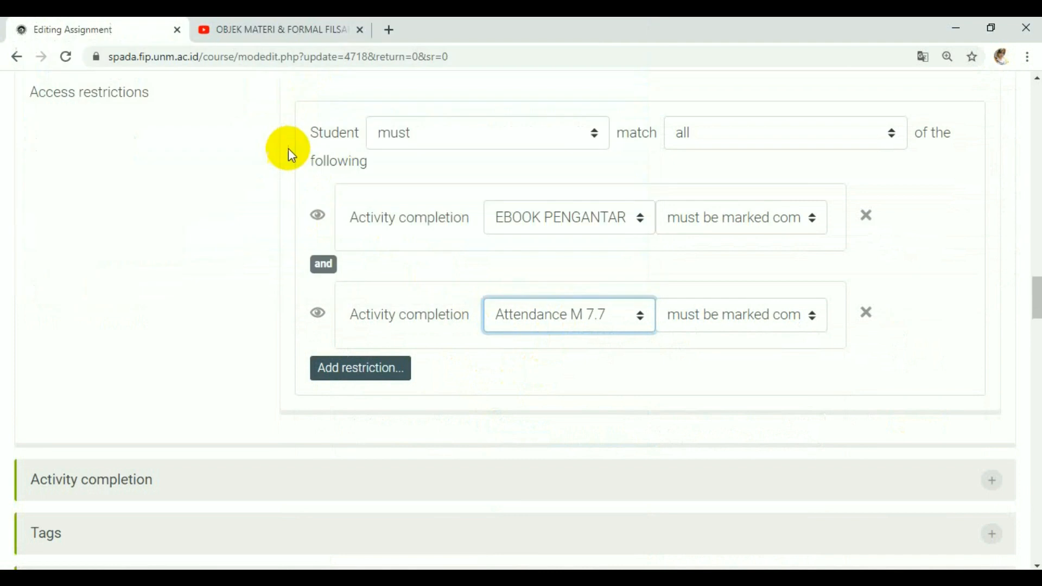
Add a third activity completion restriction requiring KONSEP & OBJEK KAJIAN FILSAFAT to be marked complete
left_click(372, 370)
left_click(456, 158)
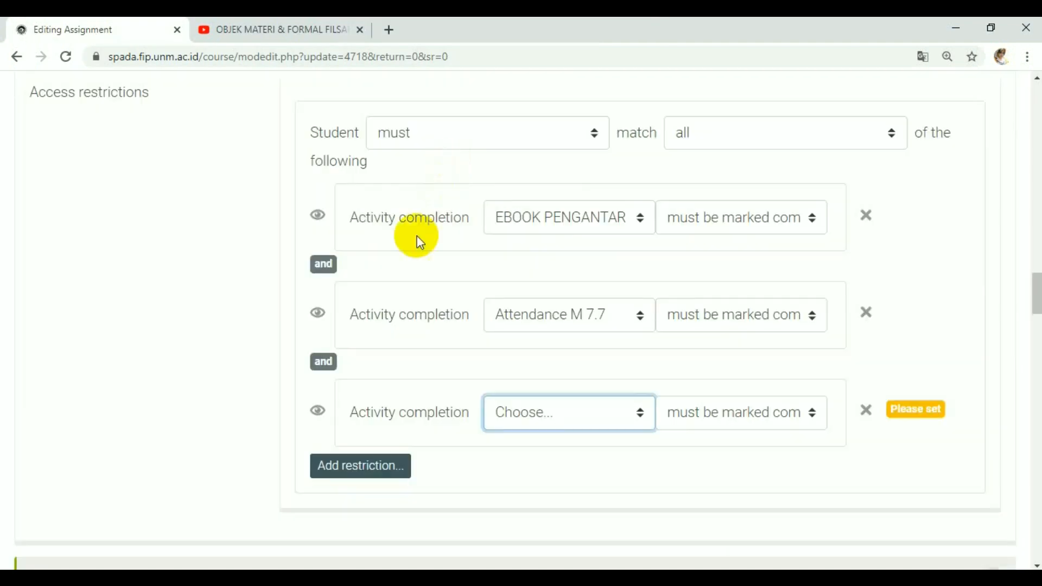
left_click(560, 412)
scroll(361, 284, "down", 1)
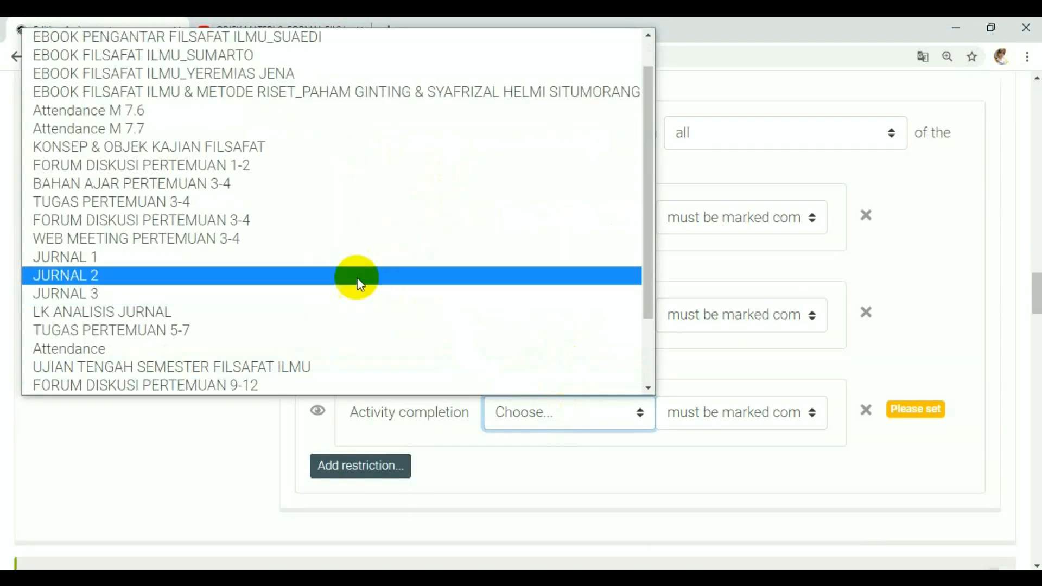
left_click(318, 154)
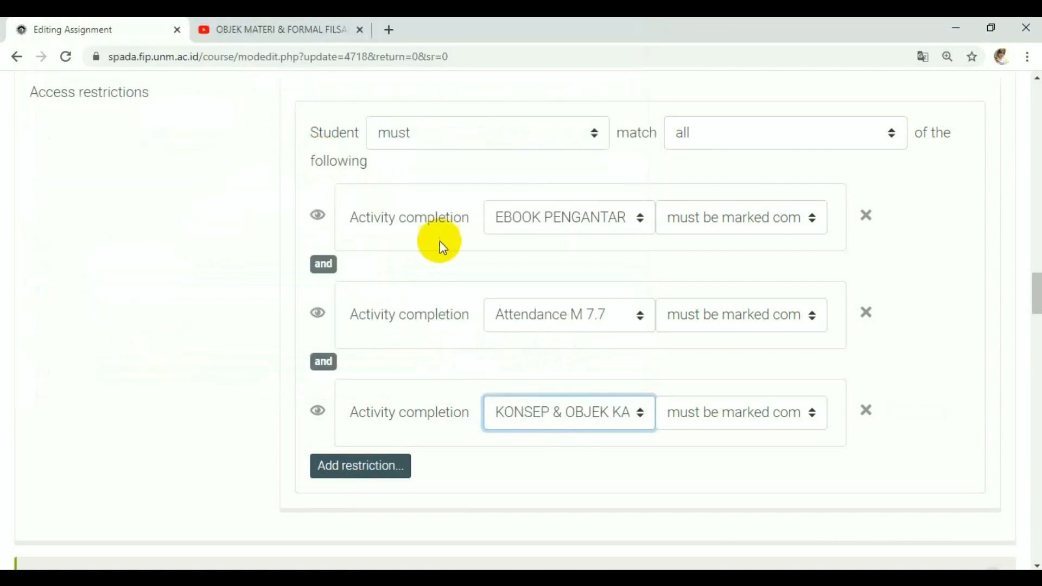
Add a fourth activity completion restriction requiring FORUM DISKUSI PERTEMUAN 3-4 to be marked complete
left_click(367, 478)
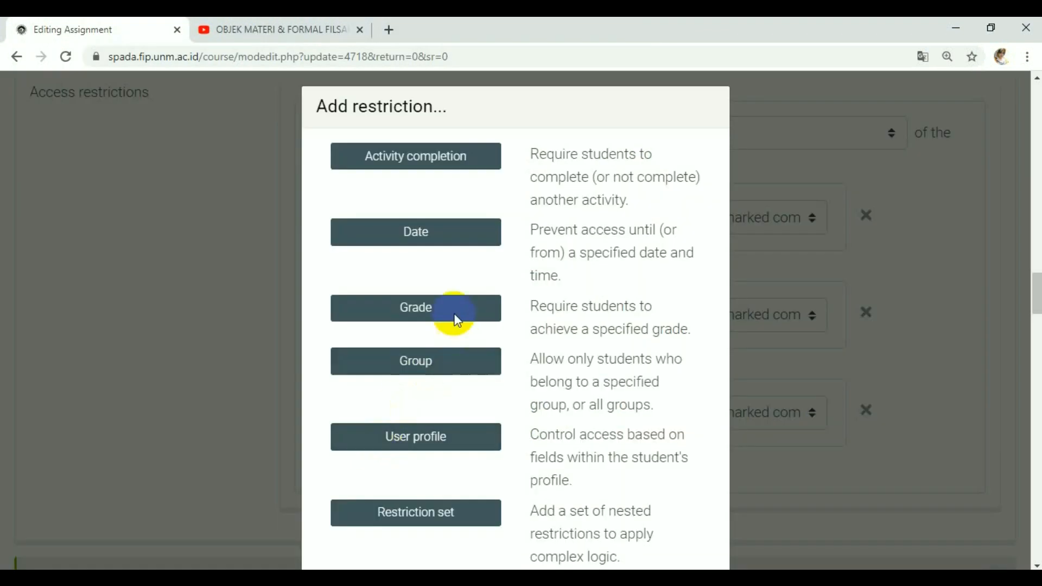
left_click(460, 157)
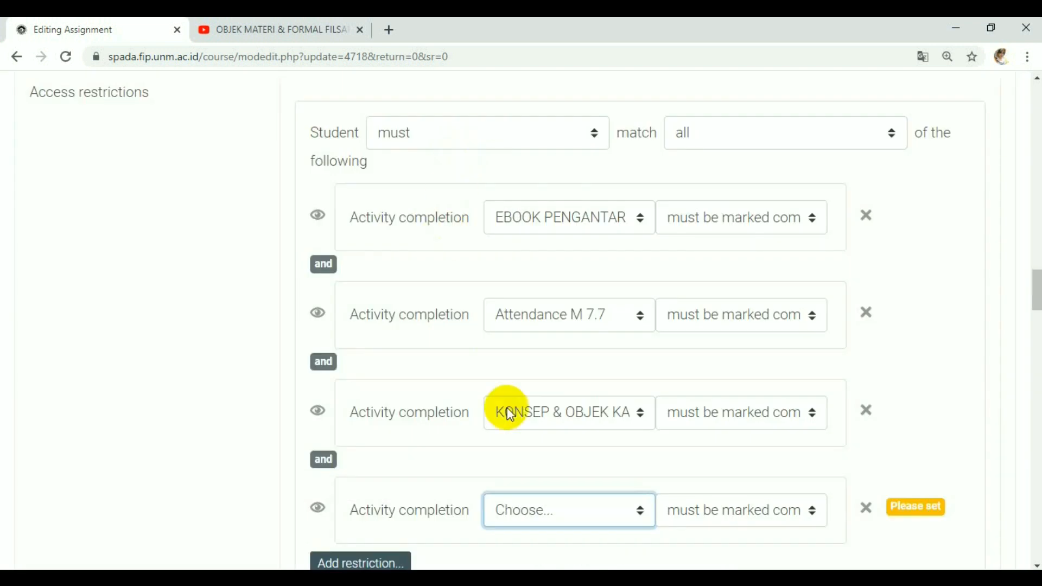
left_click(602, 509)
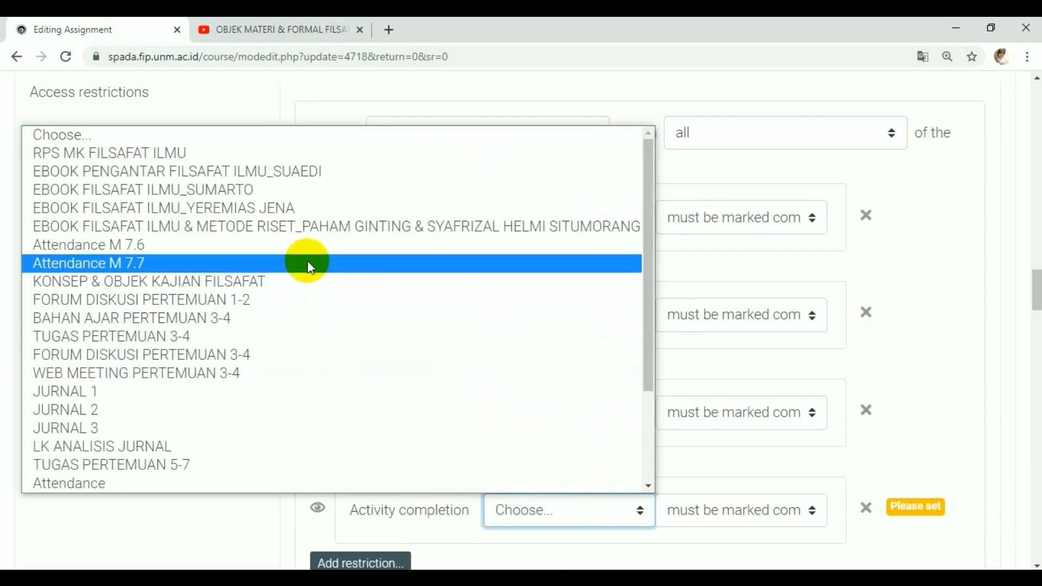
left_click(277, 355)
Check the assignment's activity completion settings, then save the assignment and return to the course
scroll(728, 429, "down", 3)
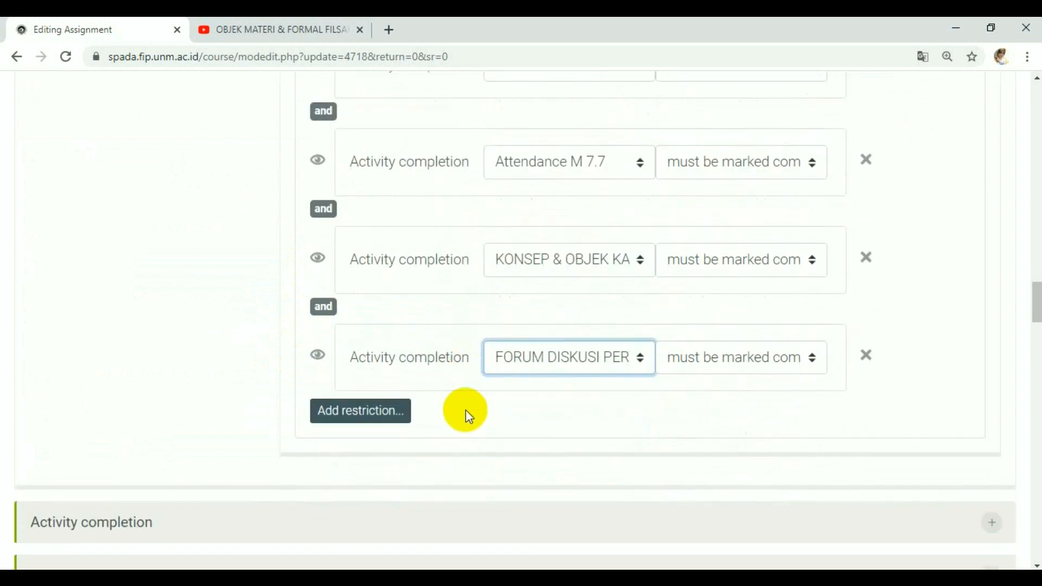
scroll(467, 420, "down", 4)
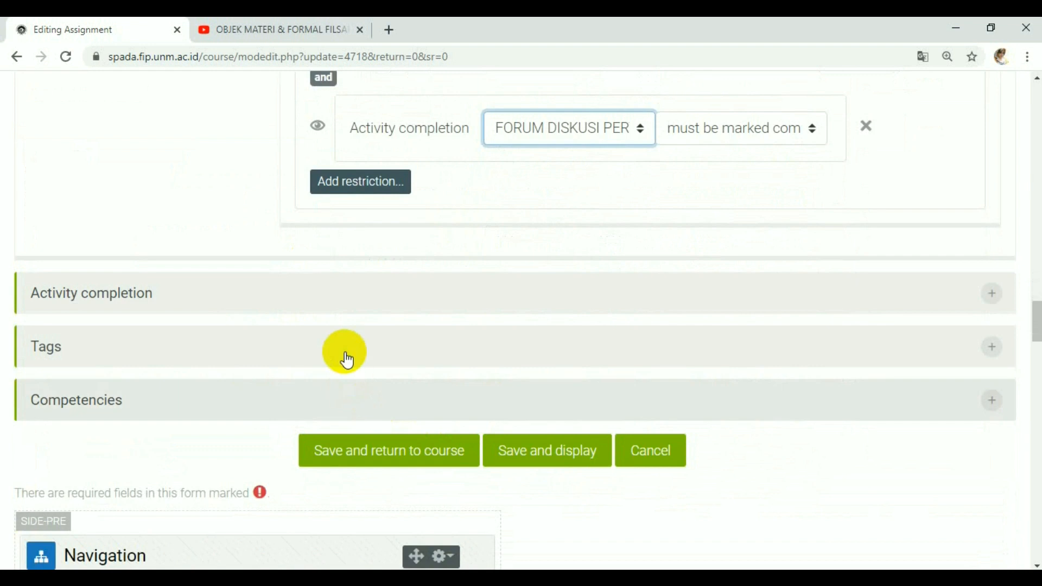
left_click(349, 296)
scroll(463, 360, "down", 3)
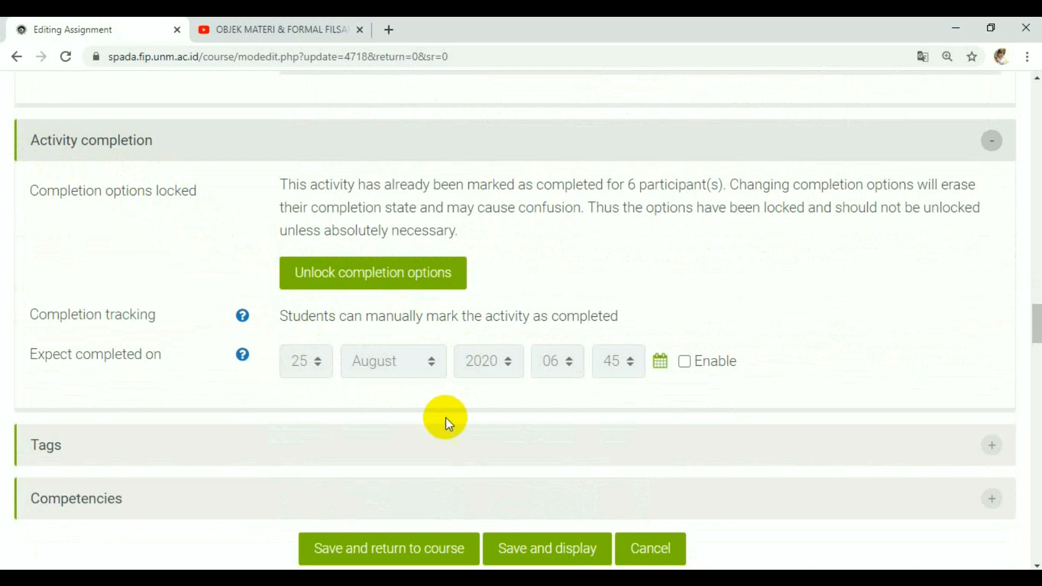
scroll(540, 396, "down", 4)
left_click(429, 324)
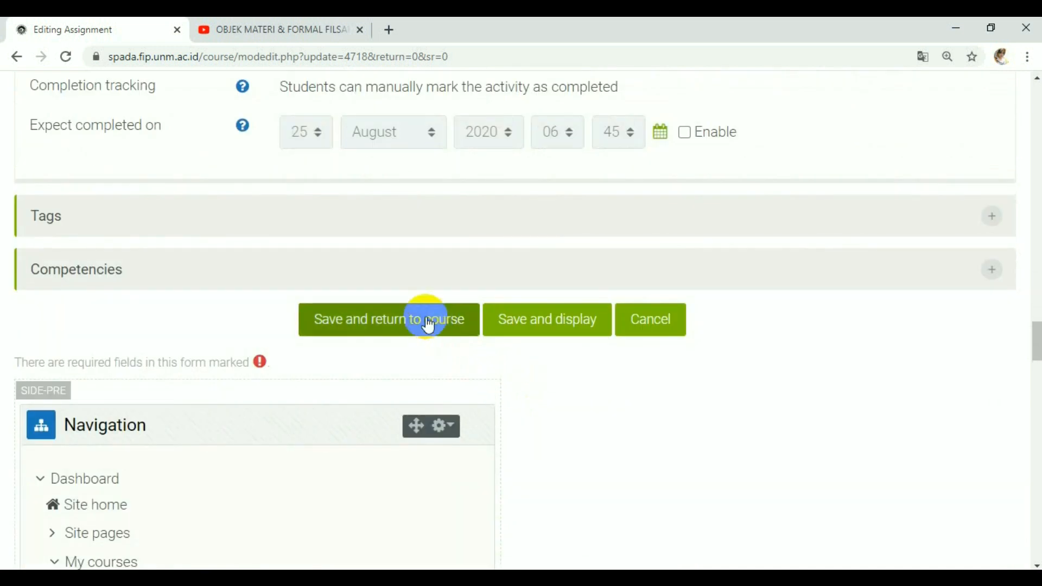
left_click(423, 326)
left_click(420, 332)
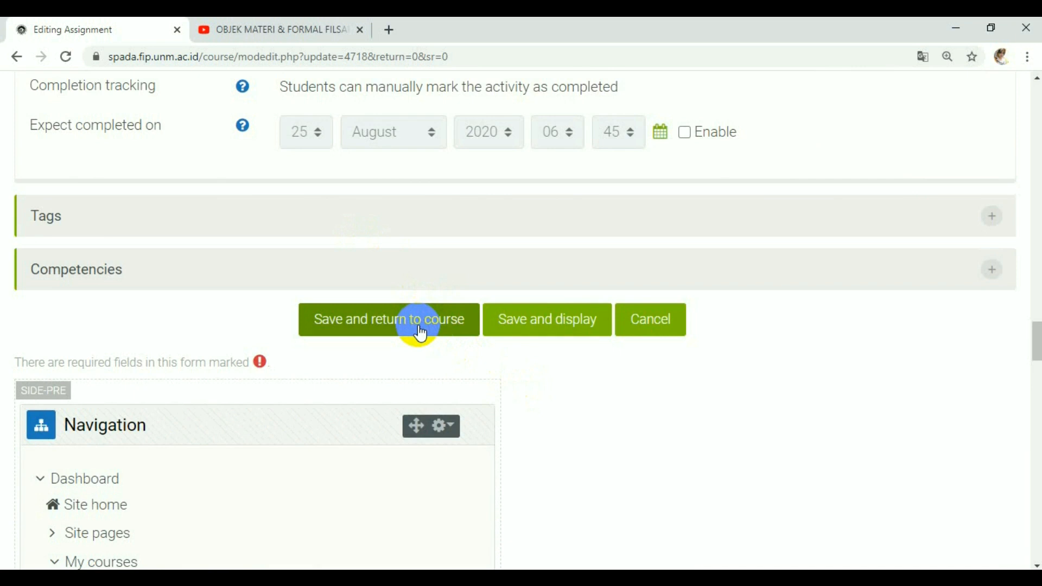
left_click(423, 334)
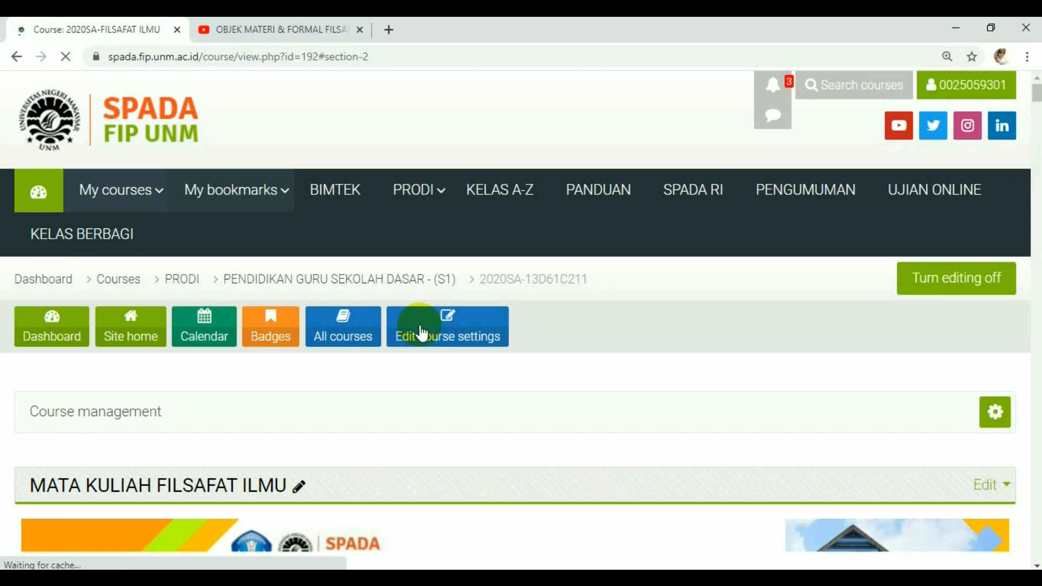
Examine the TUGAS PERTEMUAN 1-2 assignment's listed restrictions and the learning materials above it on the course page
scroll(501, 342, "down", 7)
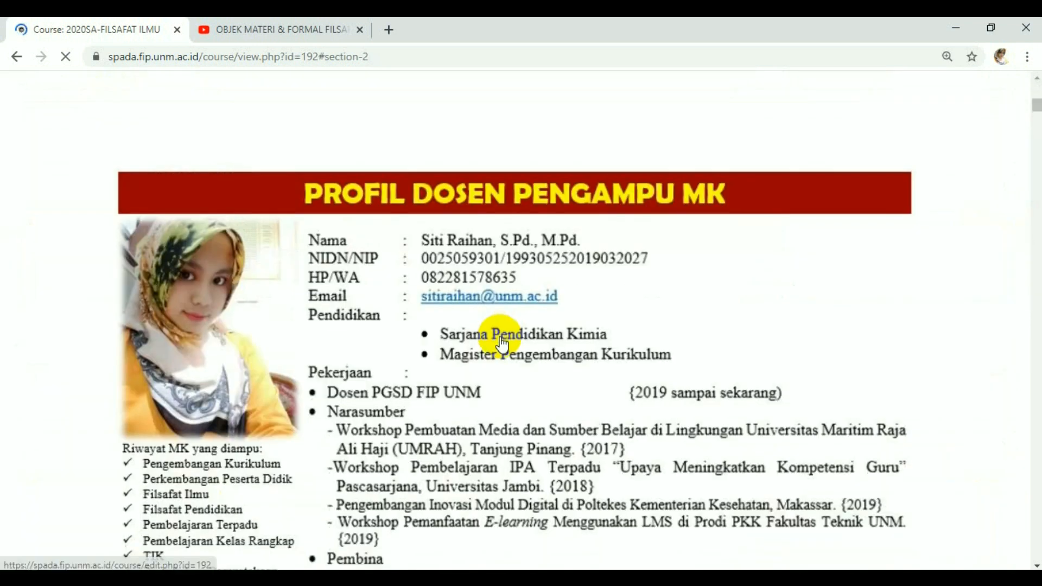
scroll(502, 345, "down", 20)
scroll(501, 349, "down", 20)
scroll(502, 352, "down", 20)
scroll(500, 346, "down", 8)
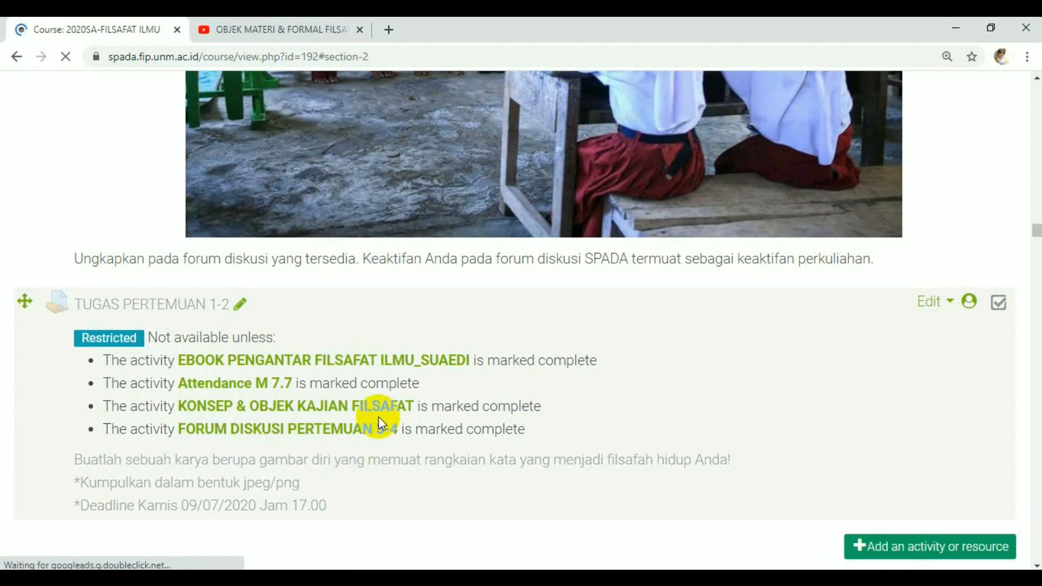
scroll(380, 418, "down", 6)
scroll(433, 361, "up", 7)
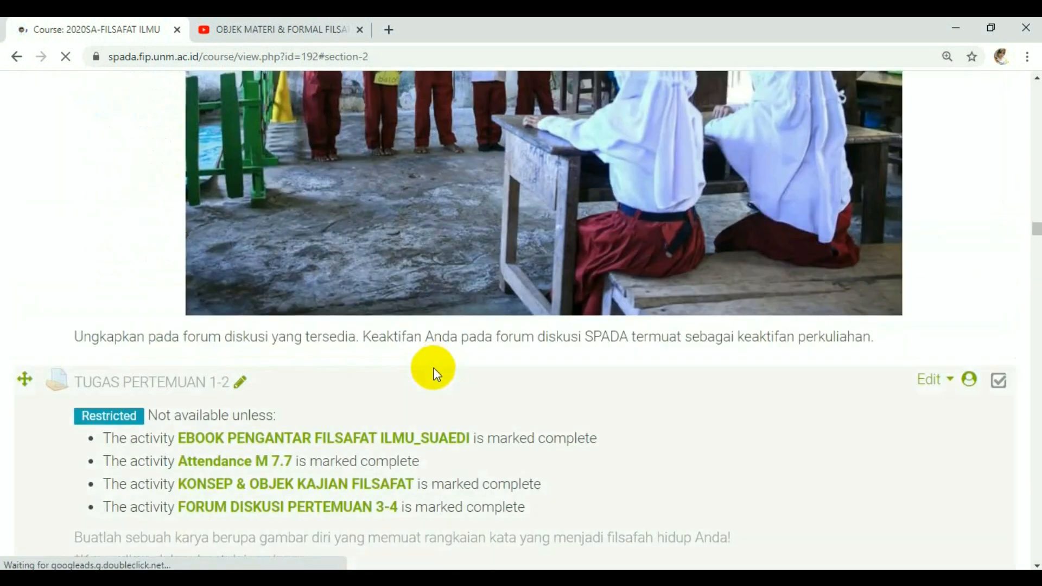
scroll(434, 374, "up", 15)
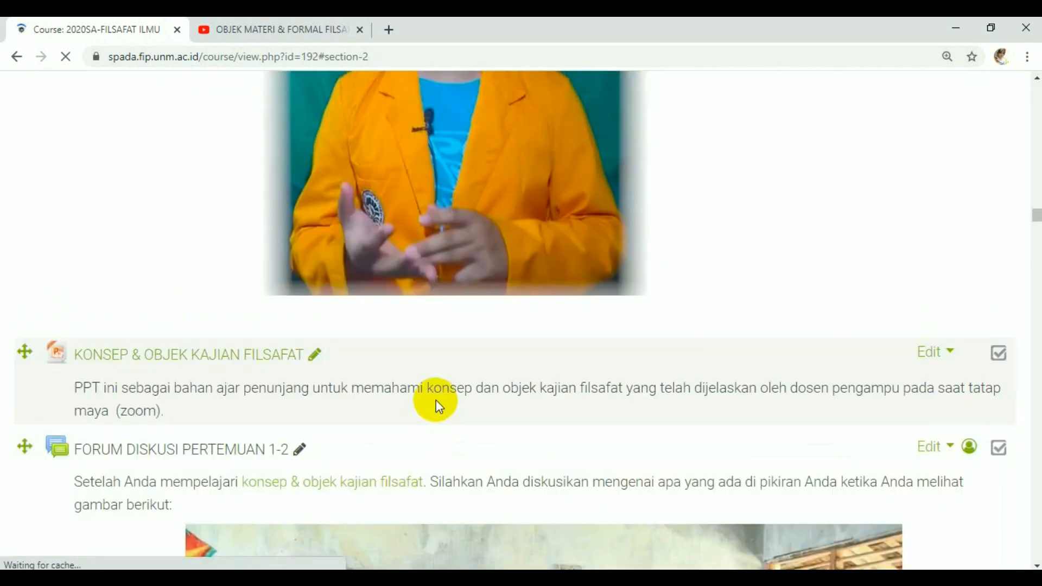
scroll(436, 400, "up", 10)
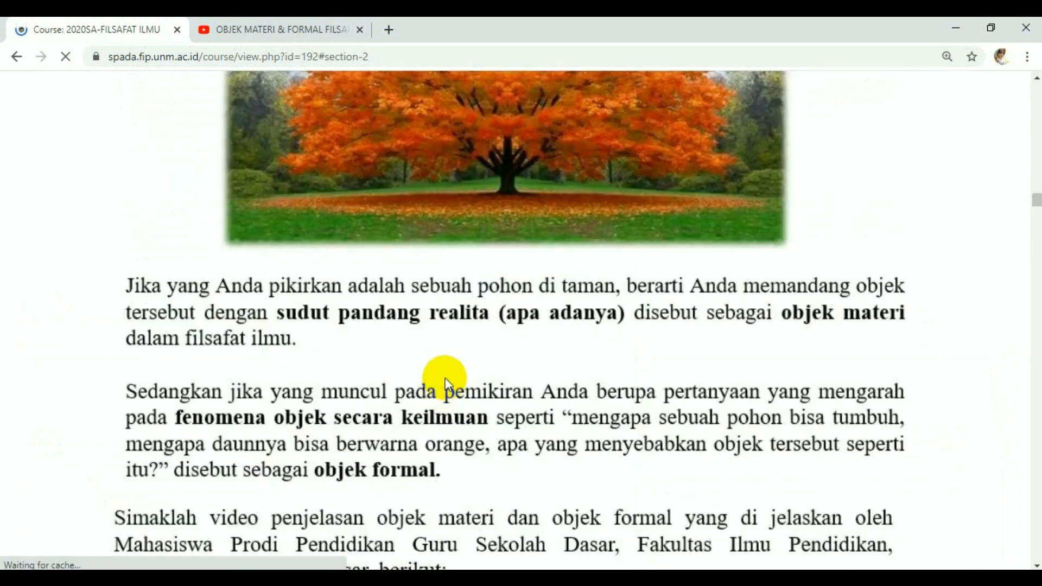
scroll(445, 387, "down", 4)
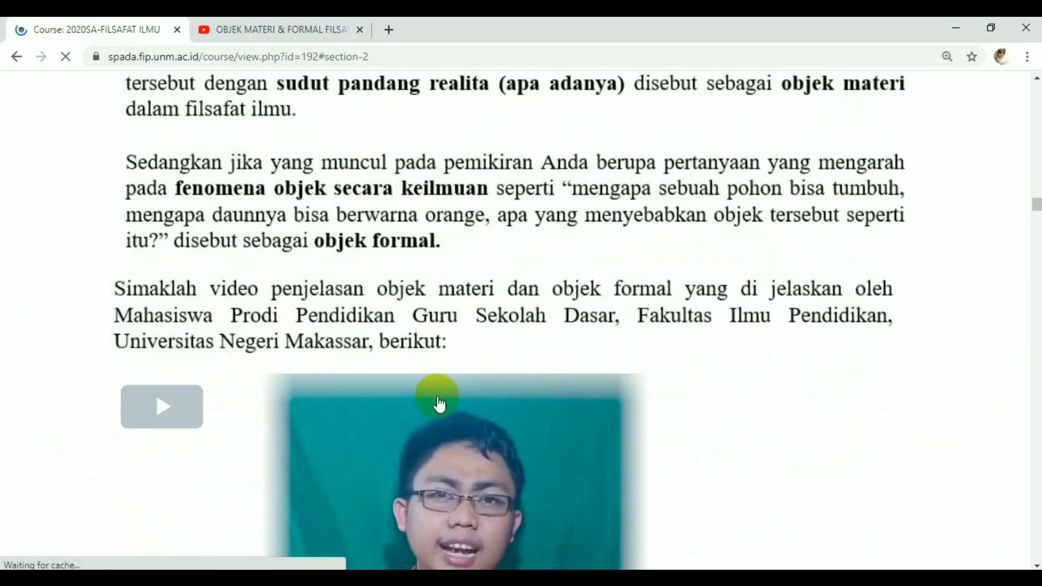